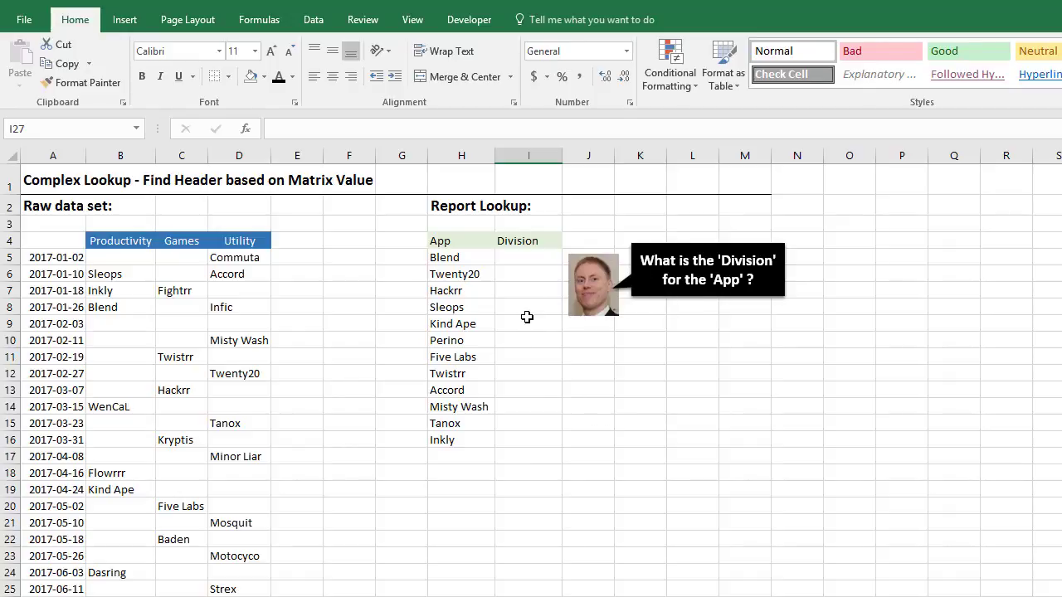
Review the app list in H5:H16 and the raw data matrix with its division headers in row 4
drag(452, 257, 457, 440)
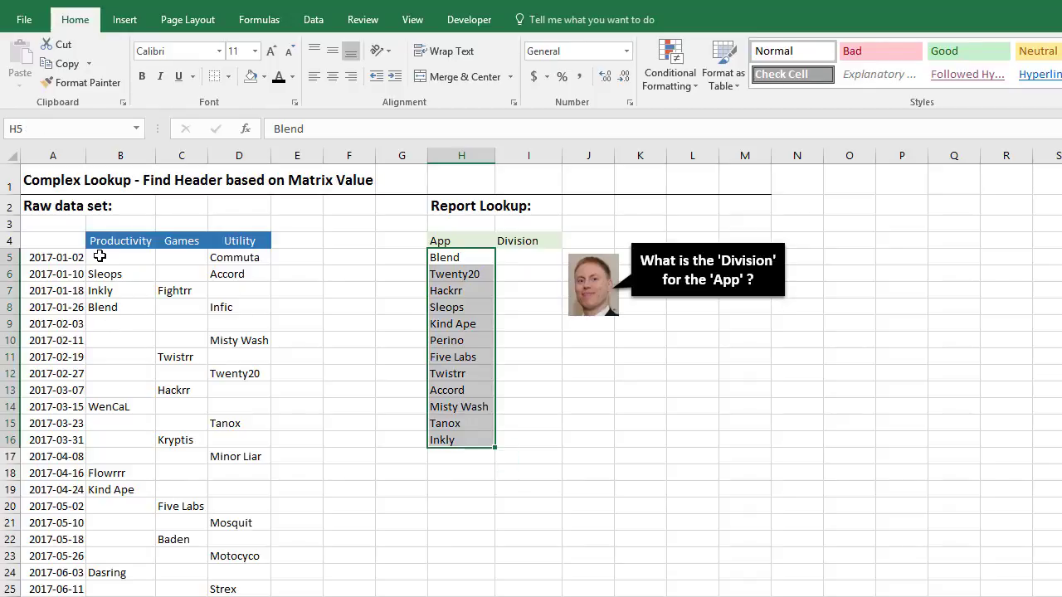
drag(120, 257, 249, 593)
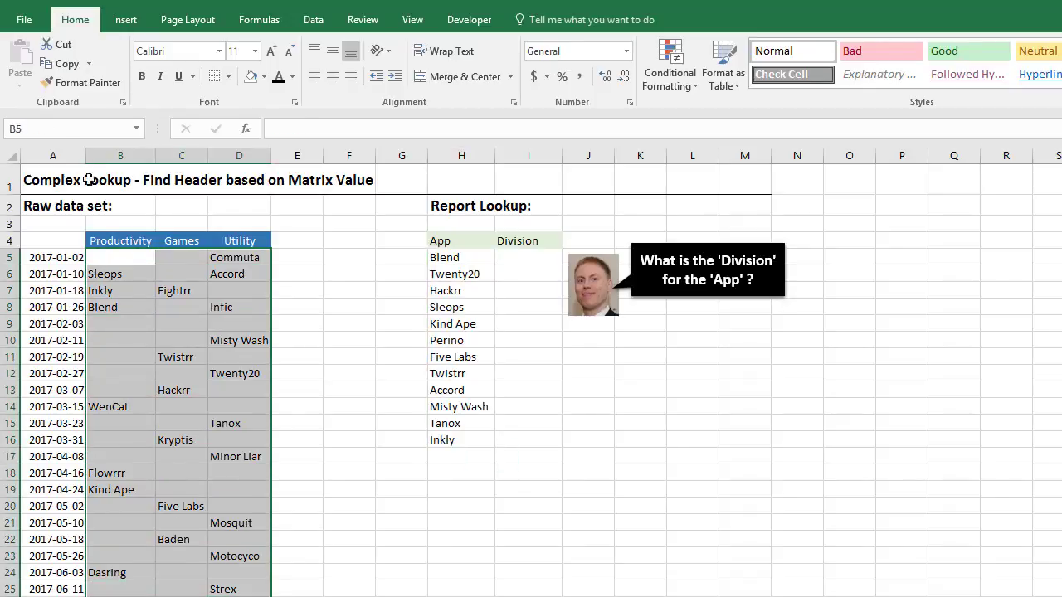
click(72, 157)
click(10, 240)
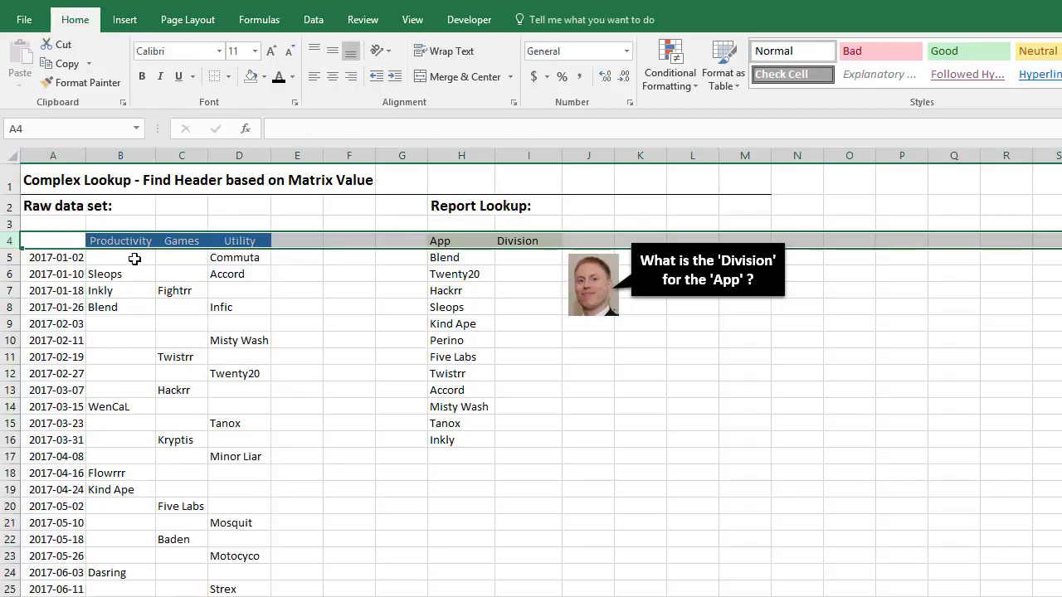
drag(136, 256, 195, 596)
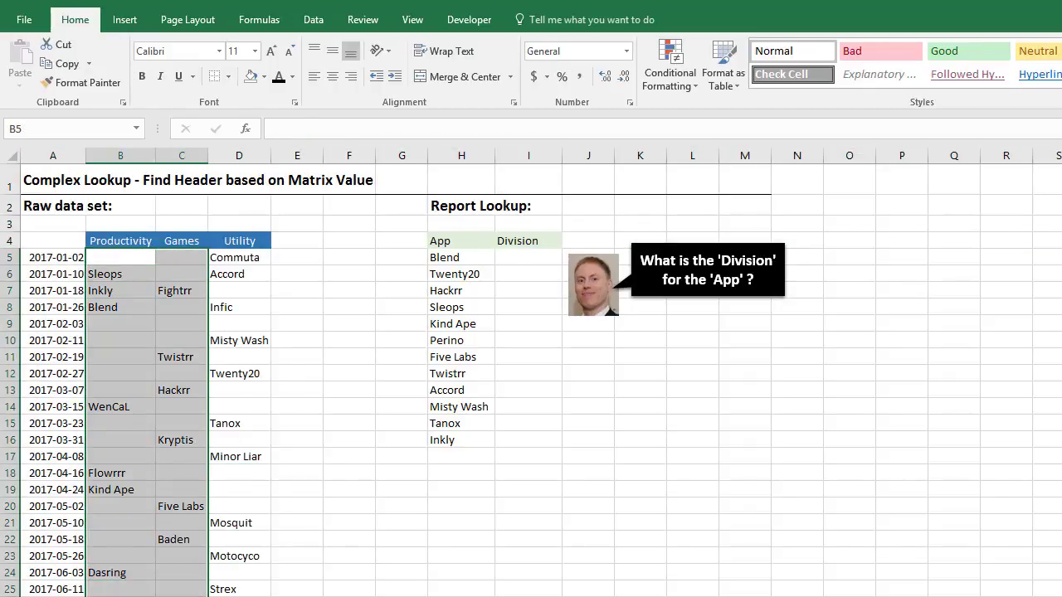
click(249, 390)
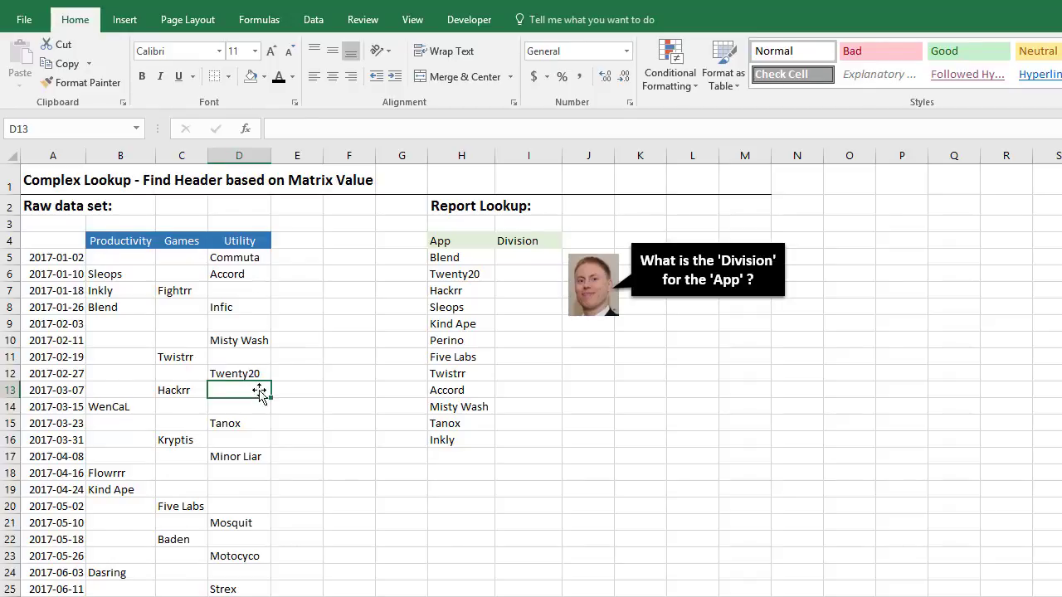
Place the Divisions arrow beside the row 4 headers and highlight the Blend cells H5 and B8 in red
drag(623, 596, 330, 250)
click(621, 496)
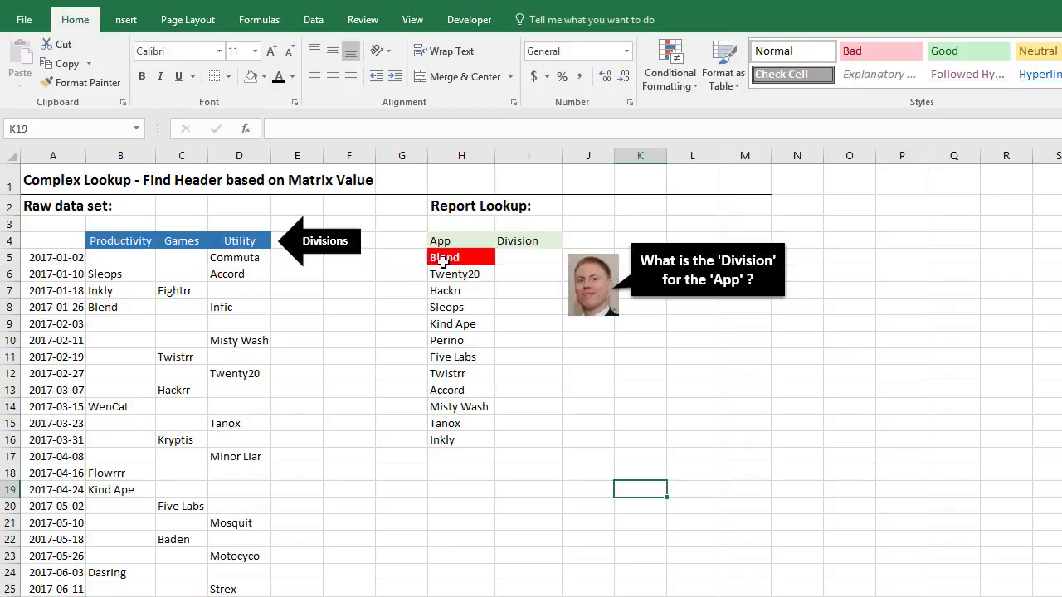
drag(132, 156, 221, 158)
click(670, 521)
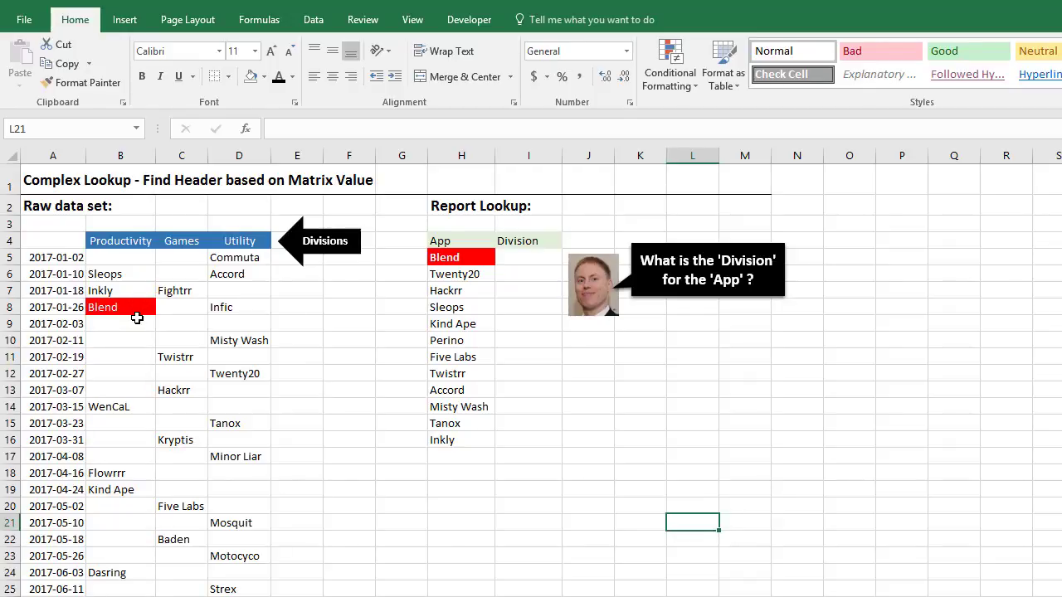
Trace Blend from the report list to its raw data column and fill the Productivity header B4 with the same red
click(506, 259)
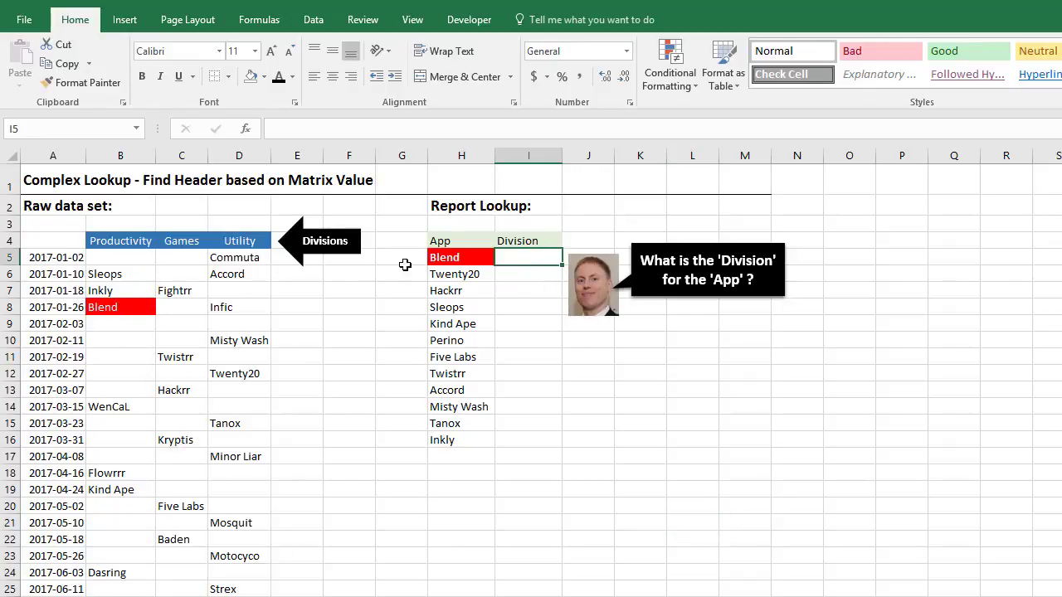
click(445, 259)
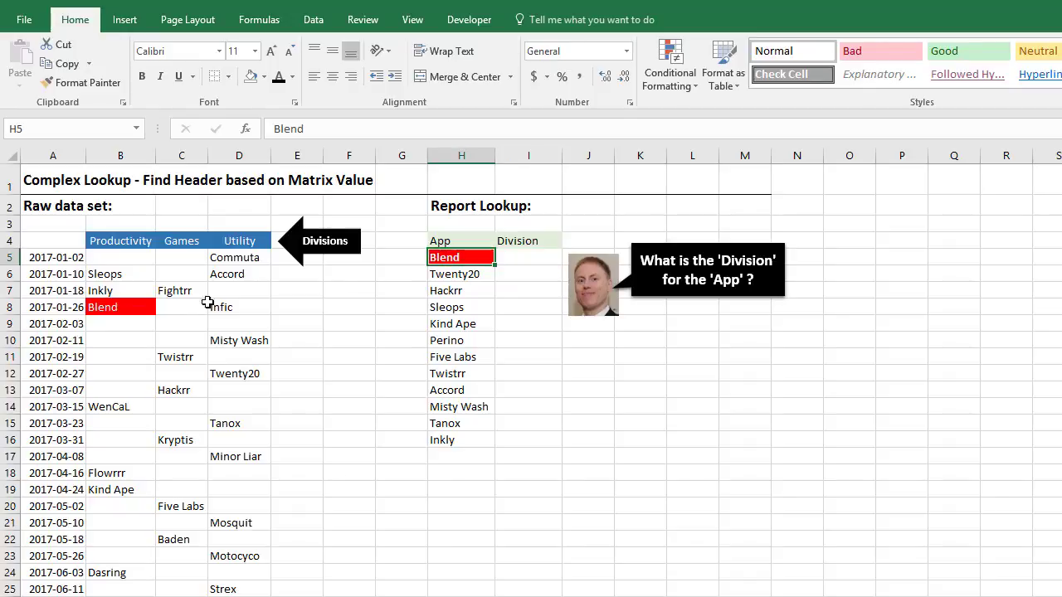
click(121, 310)
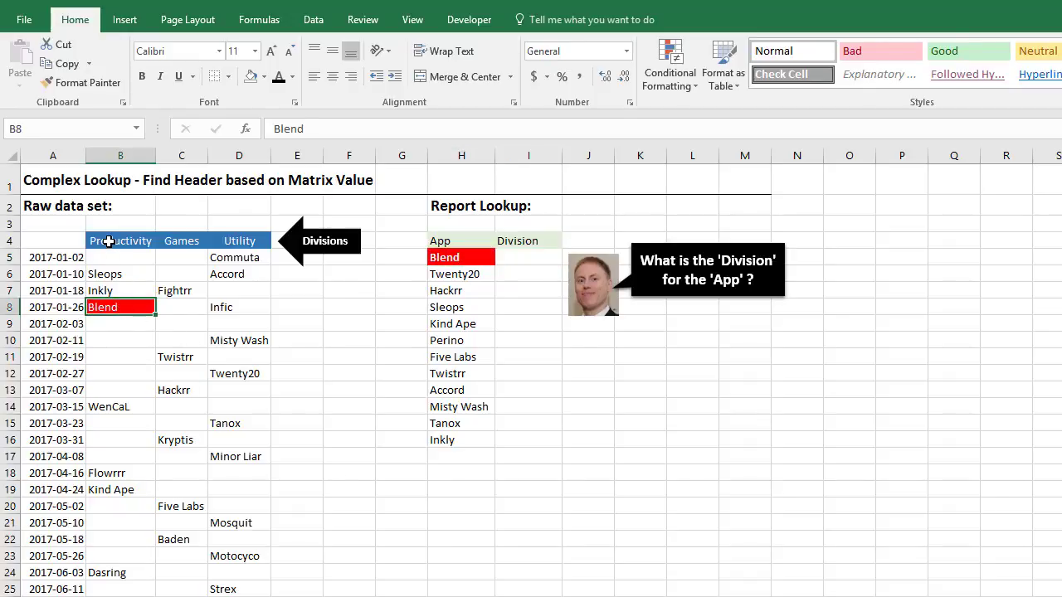
click(109, 241)
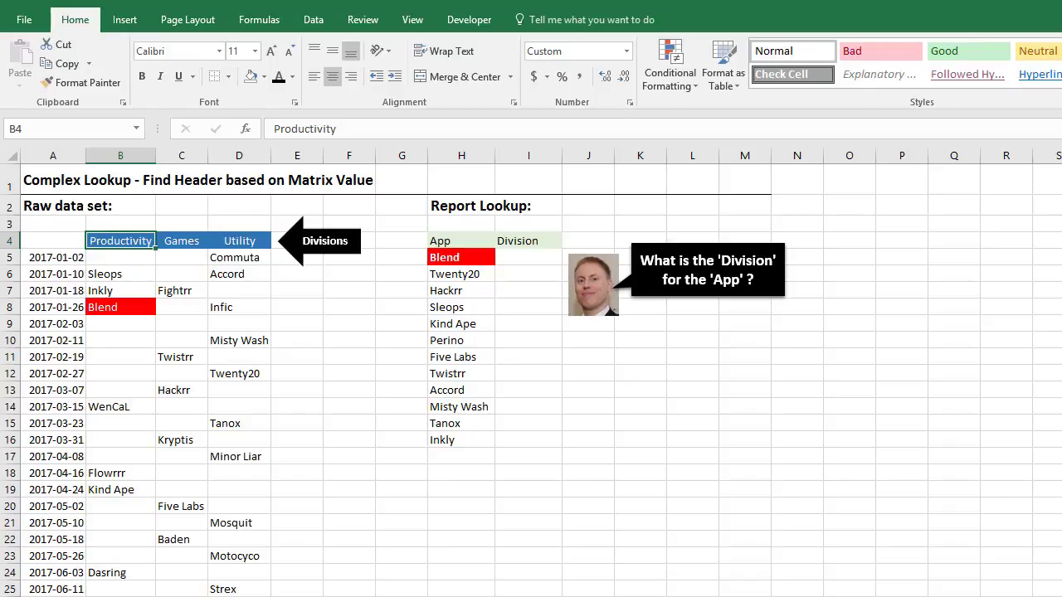
key(F4)
Copy the Productivity header and paste it as values only into Blend's Division cell I5
key(ctrl+c)
click(523, 255)
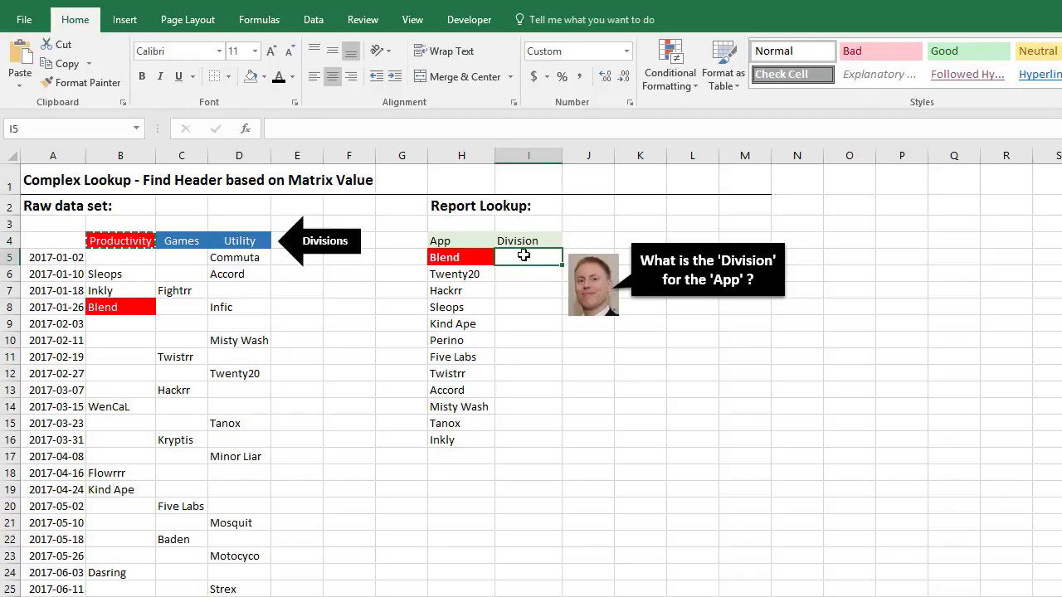
right_click(525, 257)
click(584, 330)
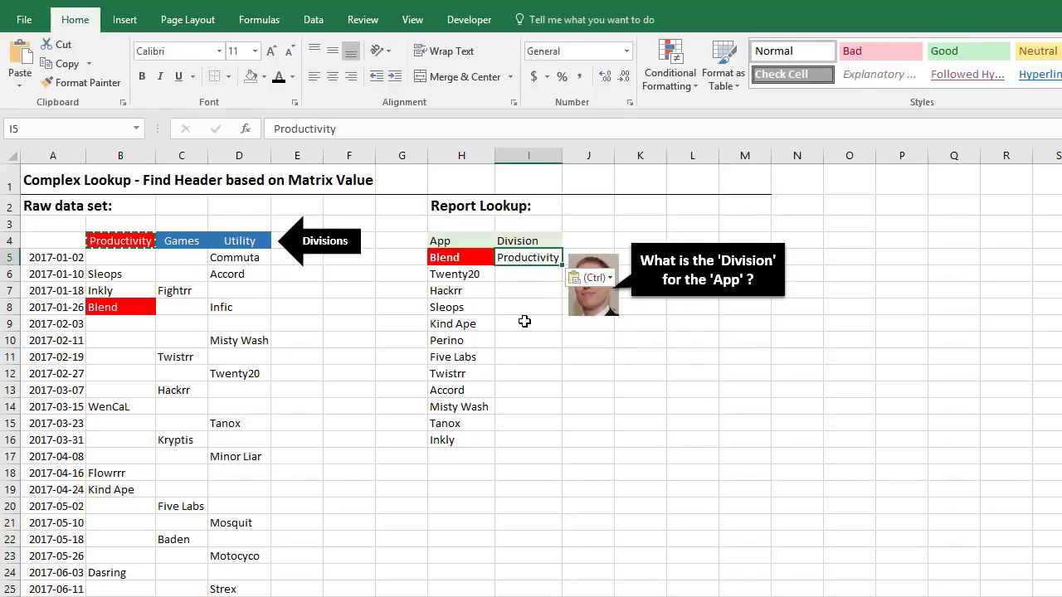
key(Escape)
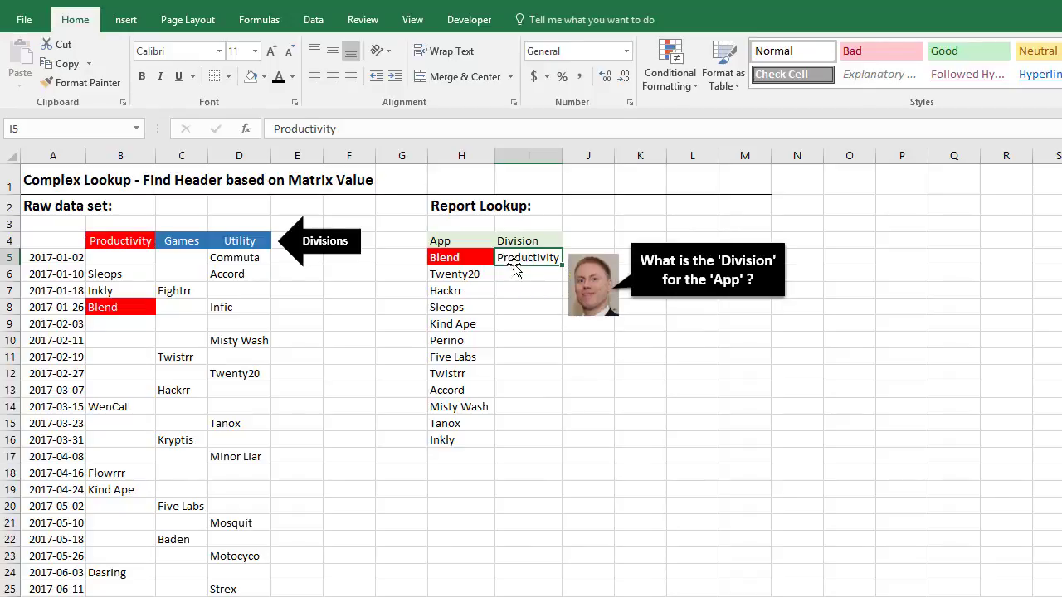
Move the callout about multiple Apps per row onto the raw data around rows 14 to 18
click(705, 271)
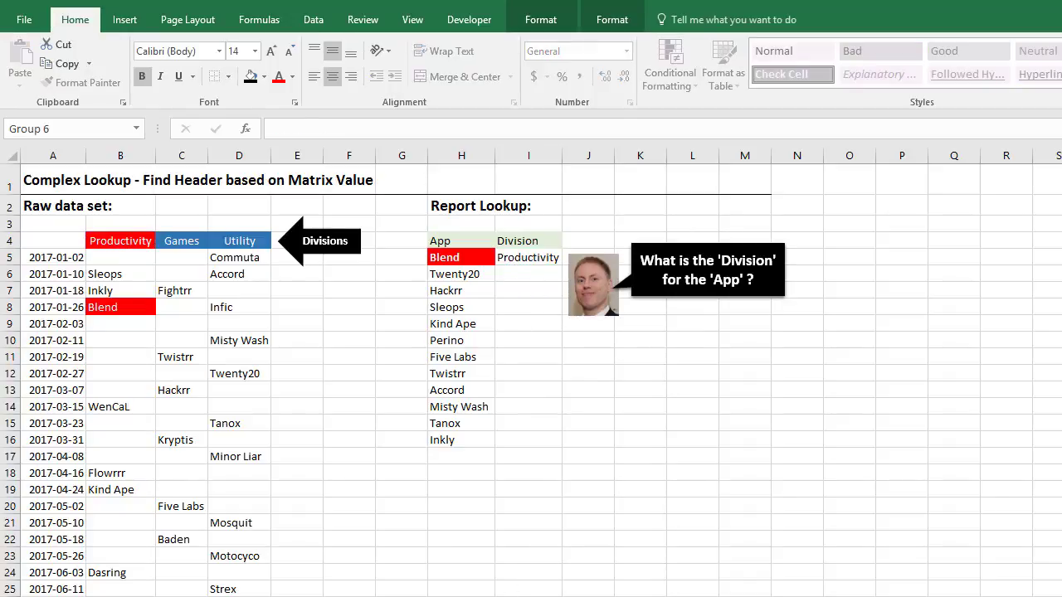
drag(373, 589, 263, 404)
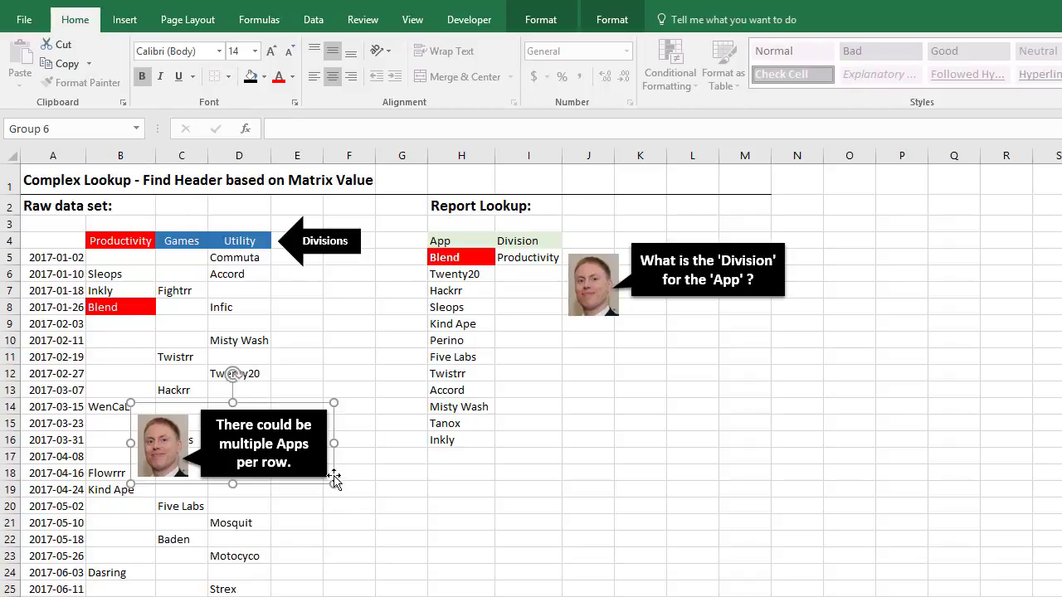
click(357, 541)
Go past the questions sheet to the SUMPRODUCT or ARRAY solution and inspect the SUMPRODUCT formula in I5
key(ctrl+Page_Down)
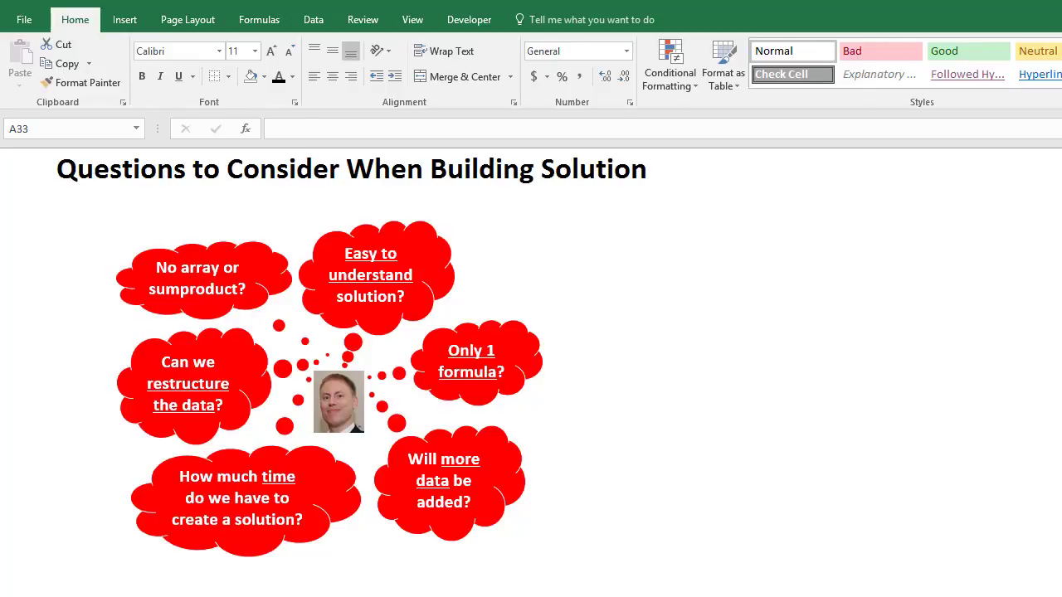
key(ctrl+Page_Down)
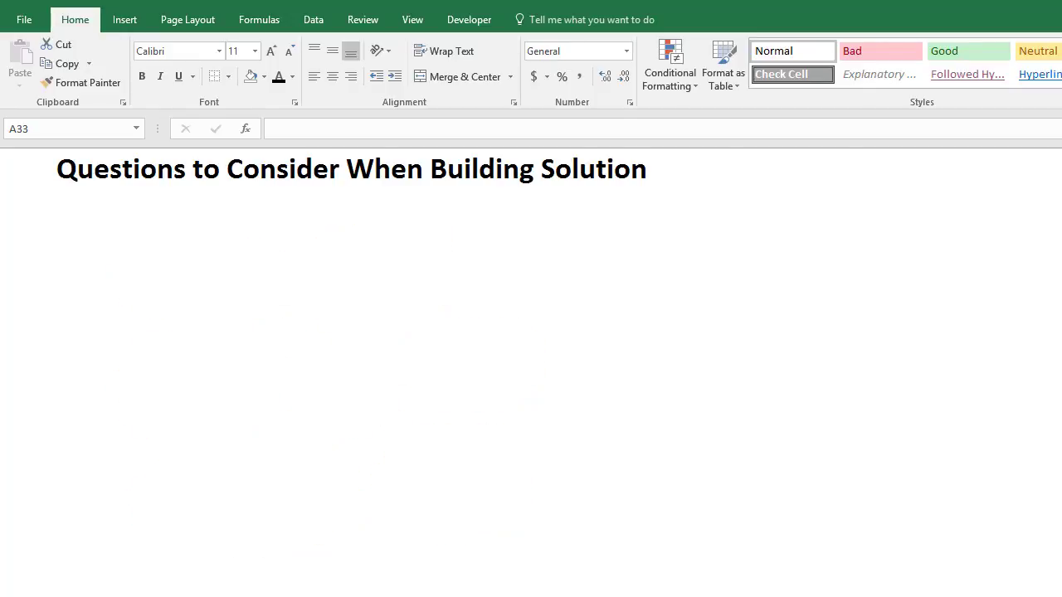
click(175, 511)
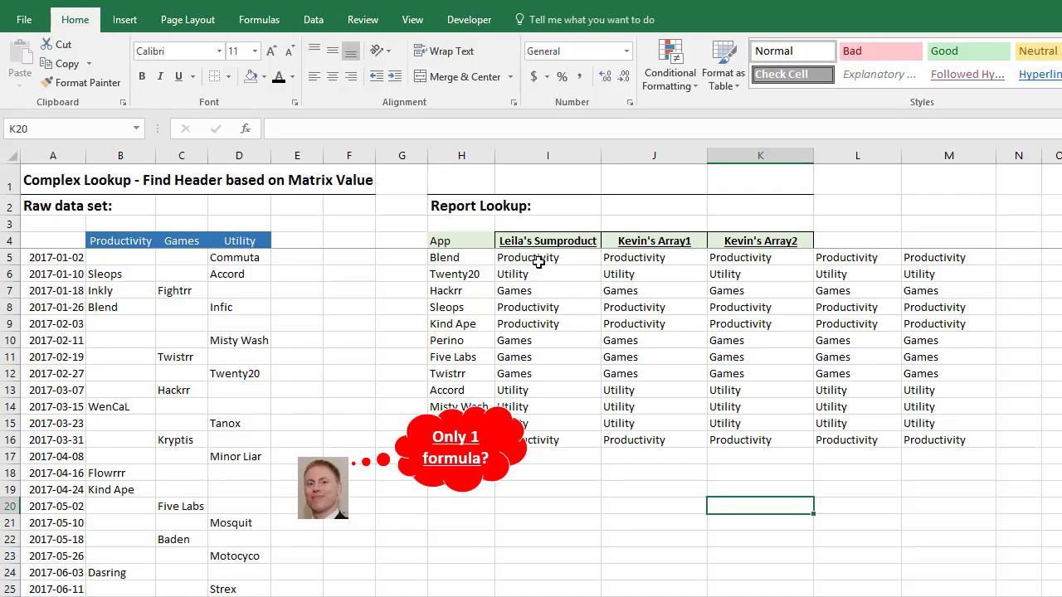
click(538, 261)
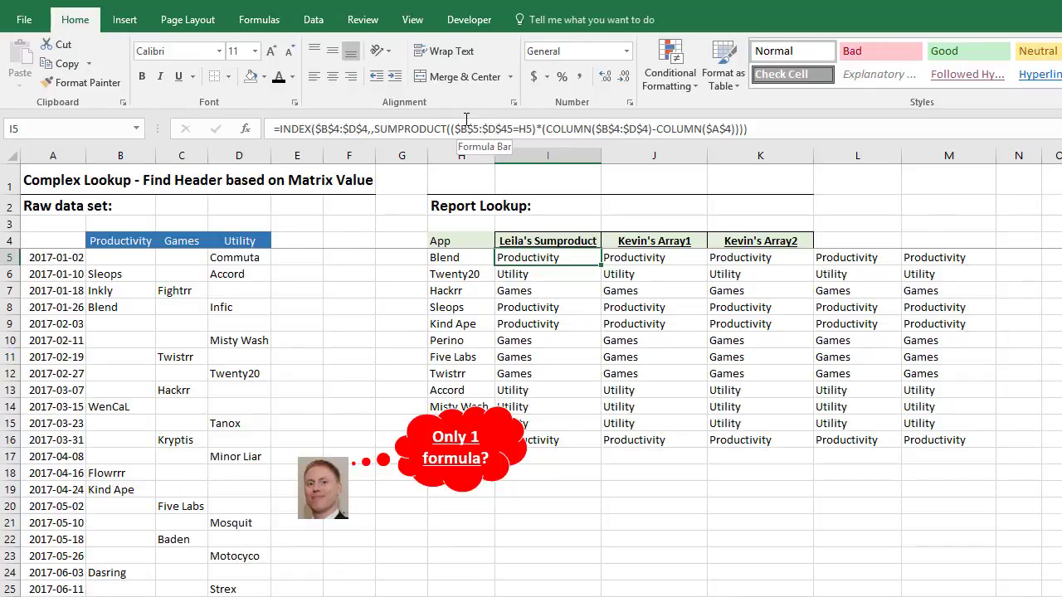
click(426, 128)
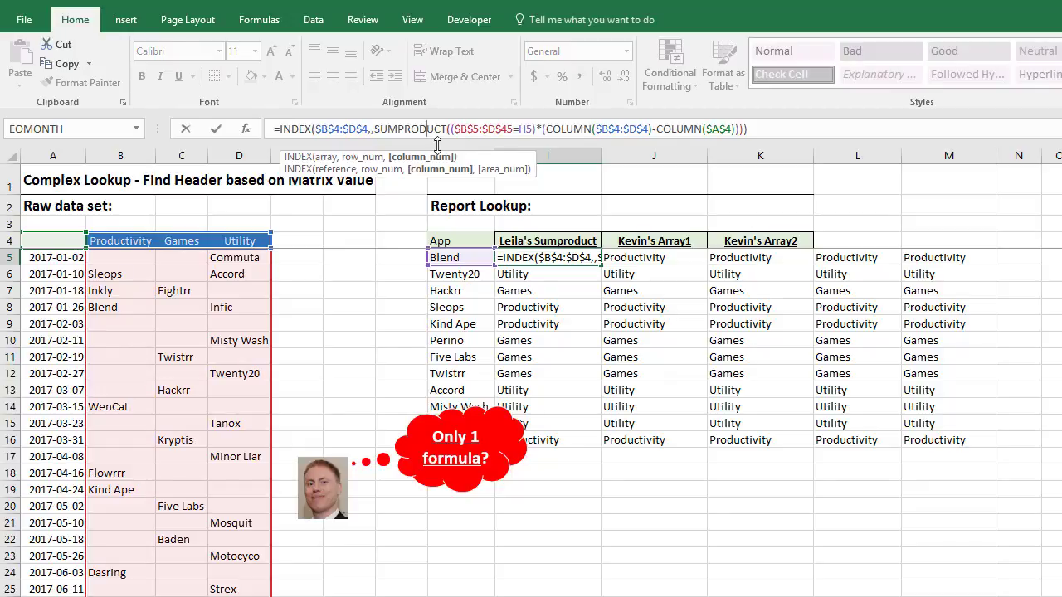
key(Return)
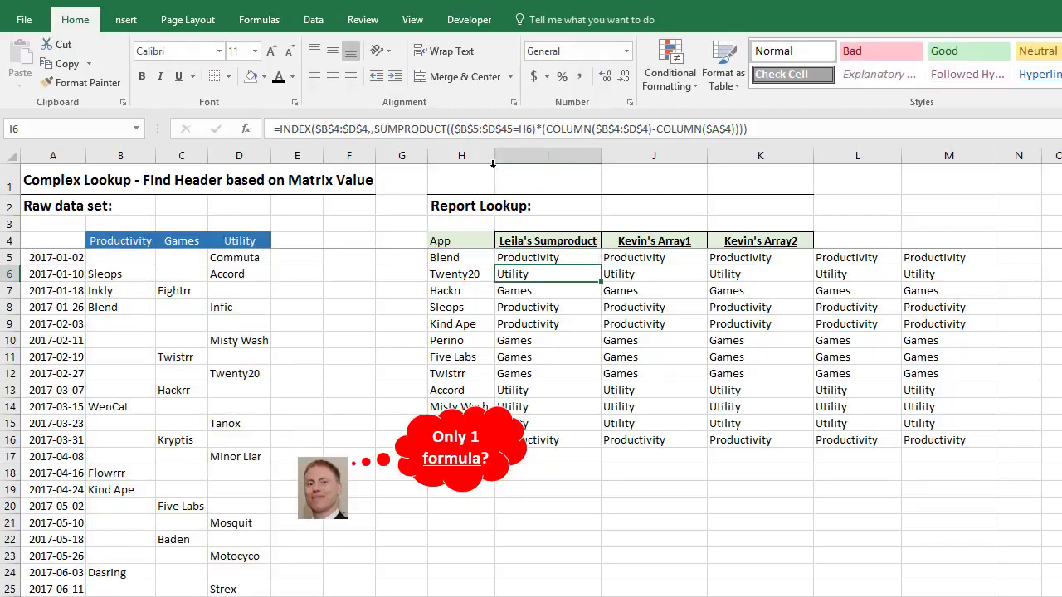
Try entering the array formula in J5 as an ordinary formula, and undo that entry
click(634, 258)
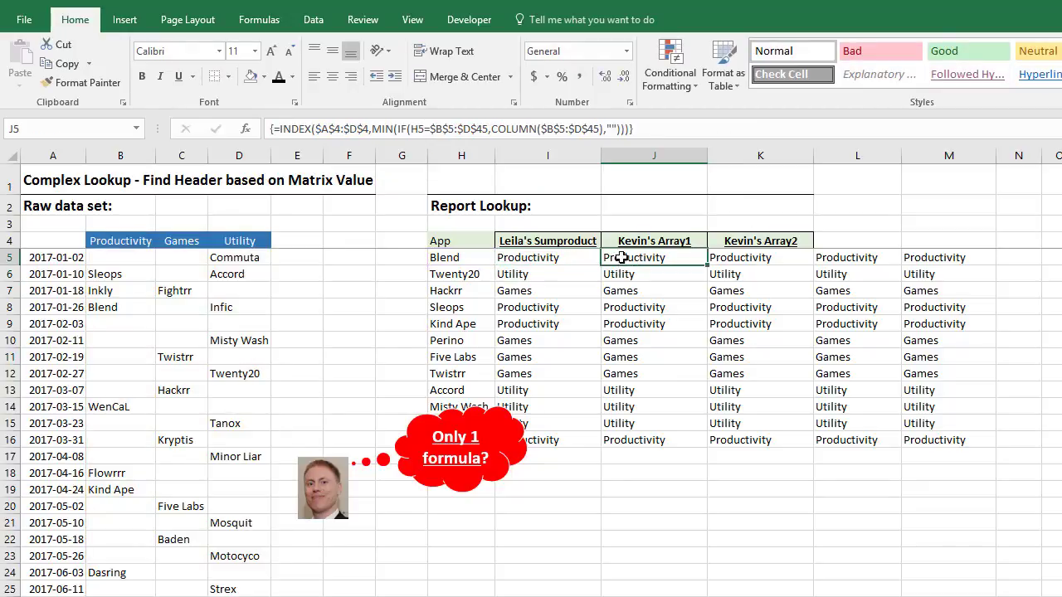
click(539, 258)
click(612, 255)
click(413, 130)
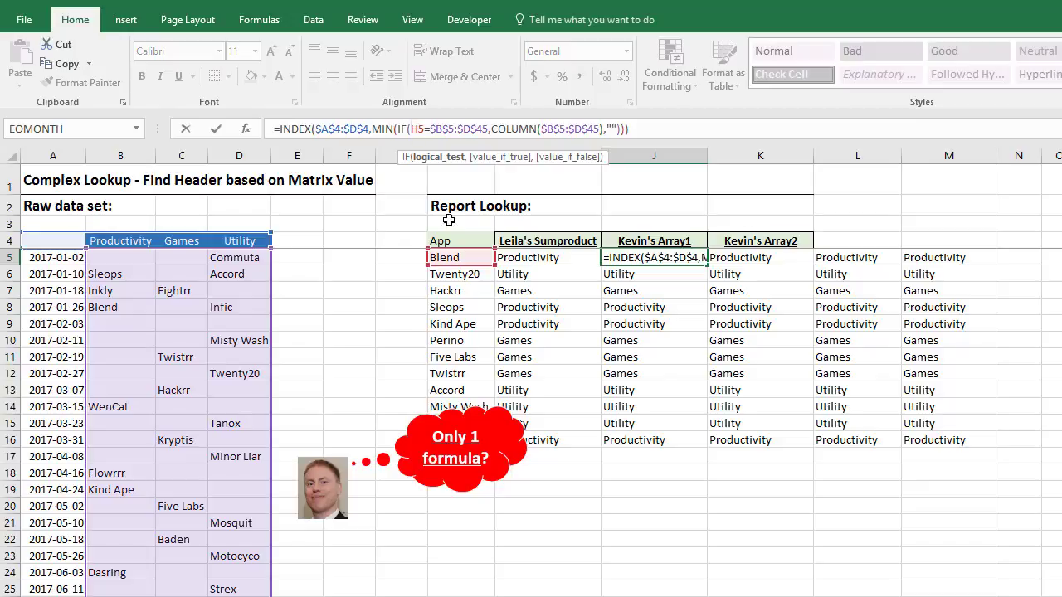
key(Return)
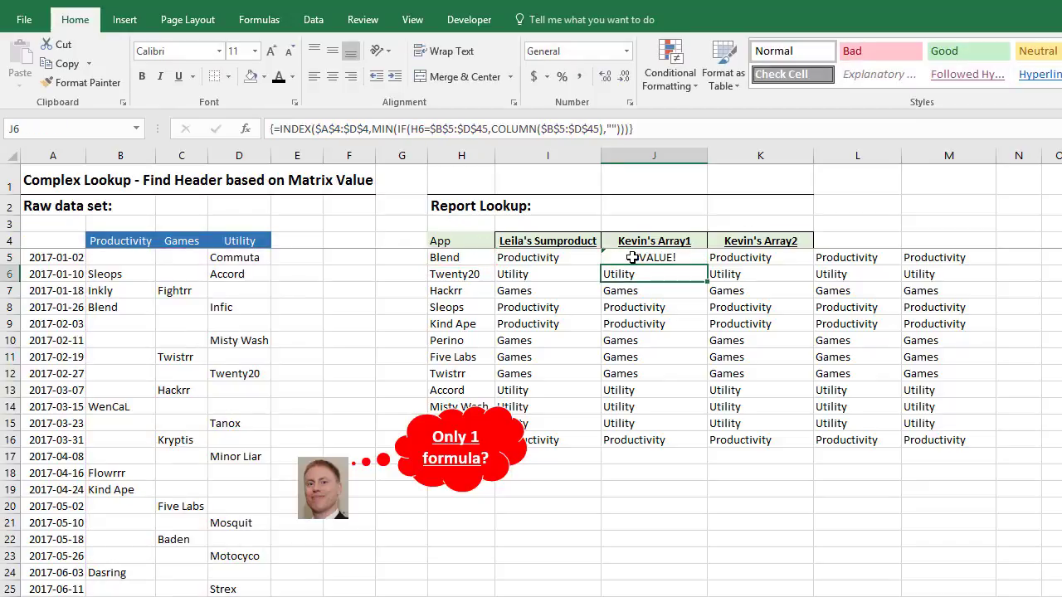
key(ctrl+z)
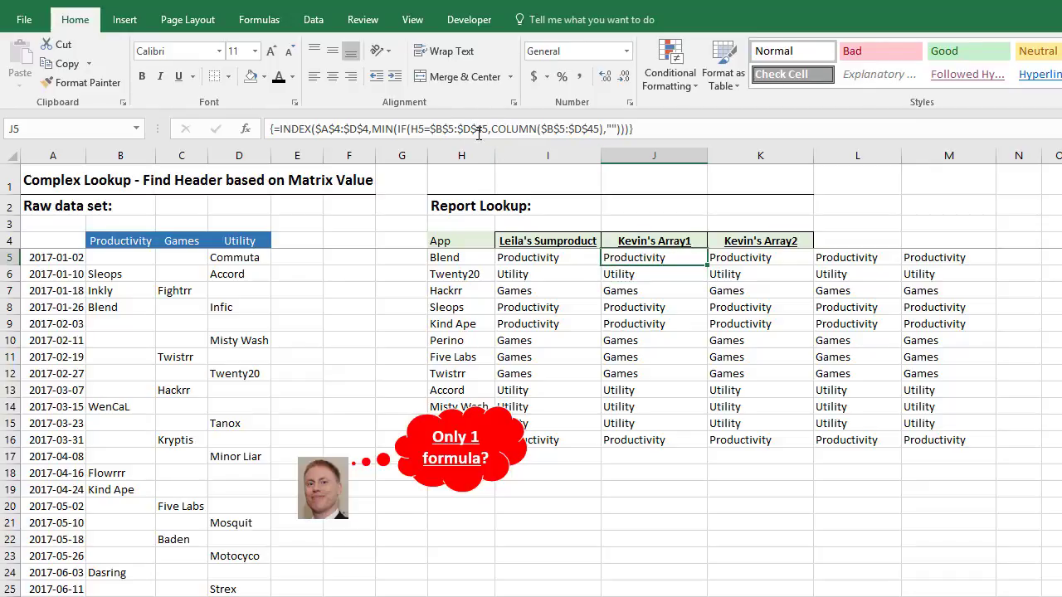
Re-enter the INDEX, MIN and IF formula in J5 as an array formula and view the second array formula in K5
click(444, 131)
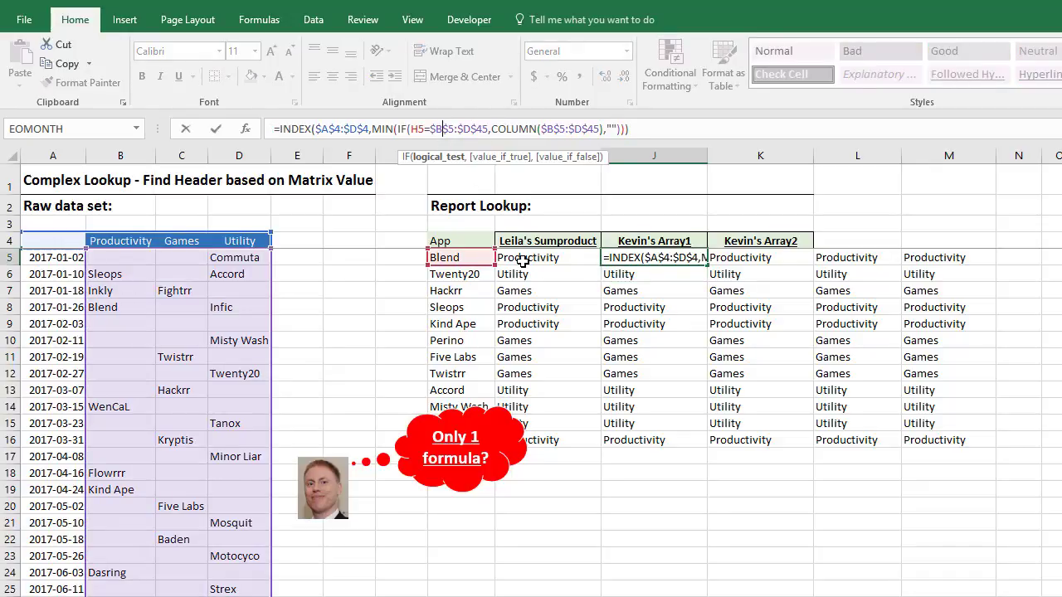
key(ctrl+shift+Return)
click(734, 257)
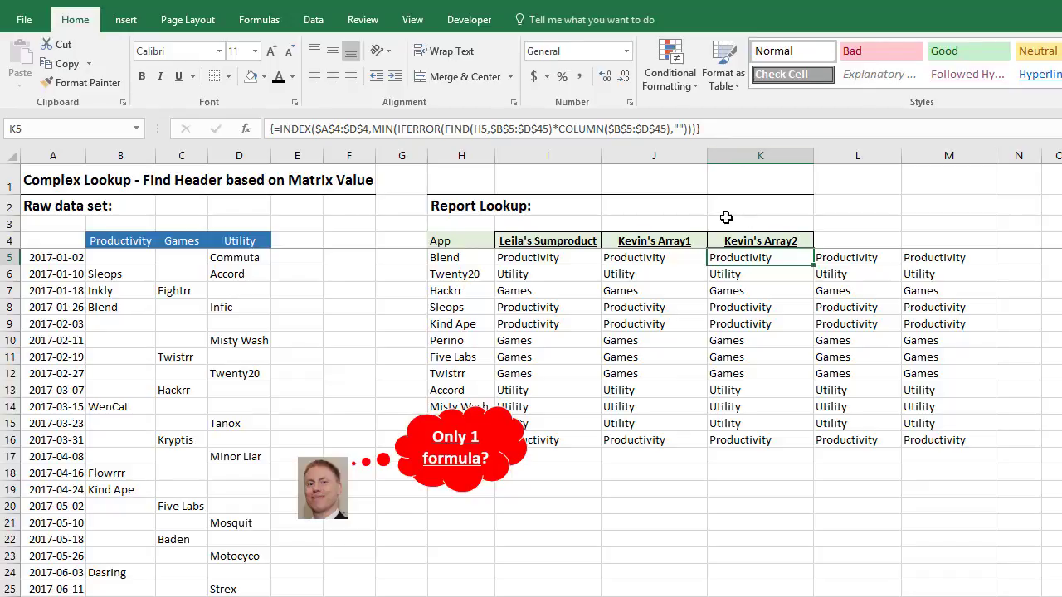
View the solution overview sheet, go to the helper formulas sheet, and inspect the concatenation formula in E5
click(438, 596)
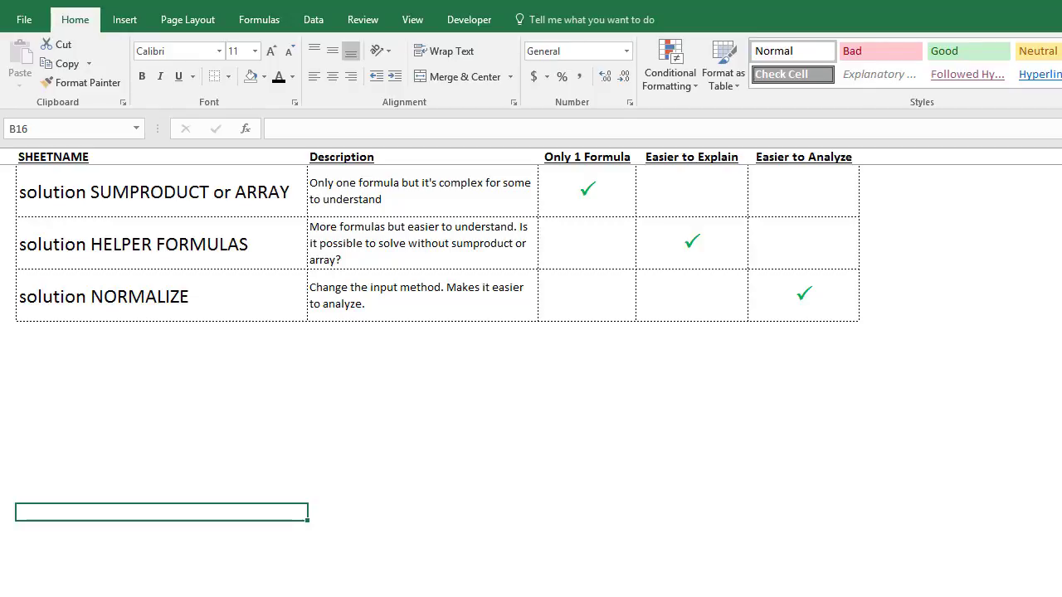
key(ctrl+Page_Down)
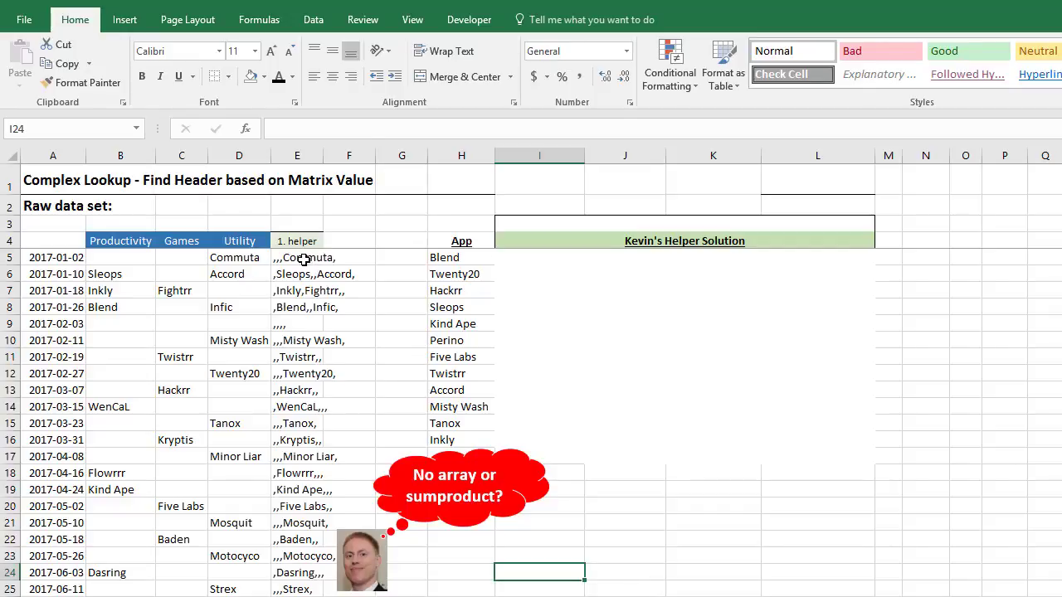
click(307, 262)
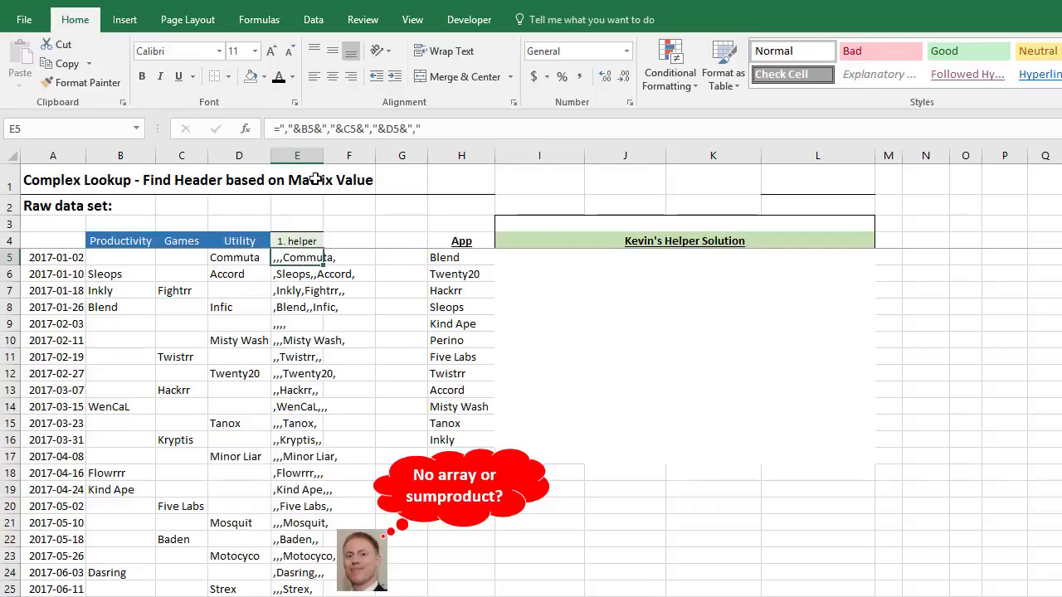
click(293, 128)
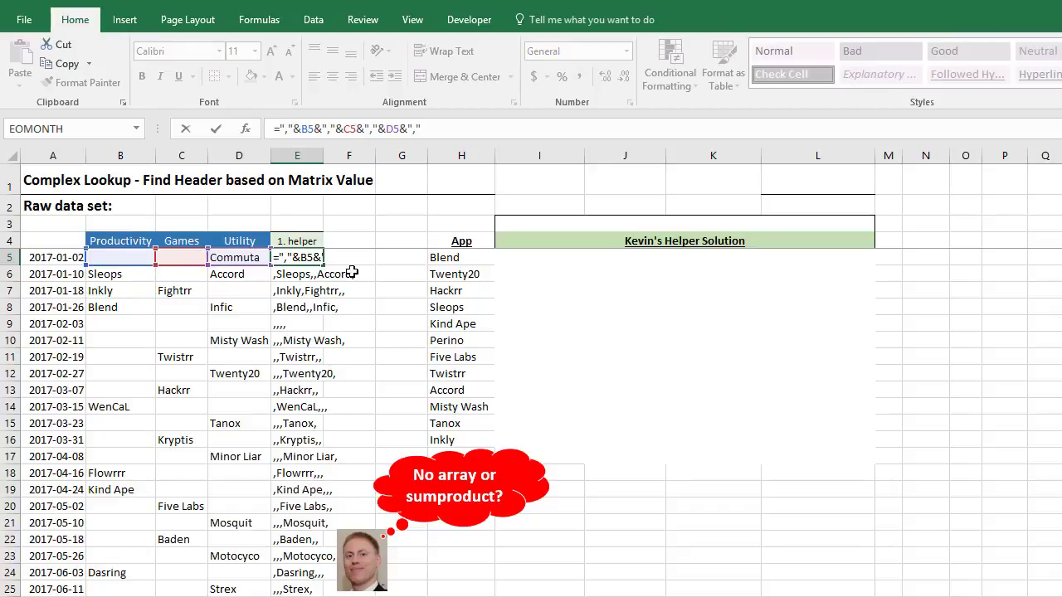
key(ctrl+Return)
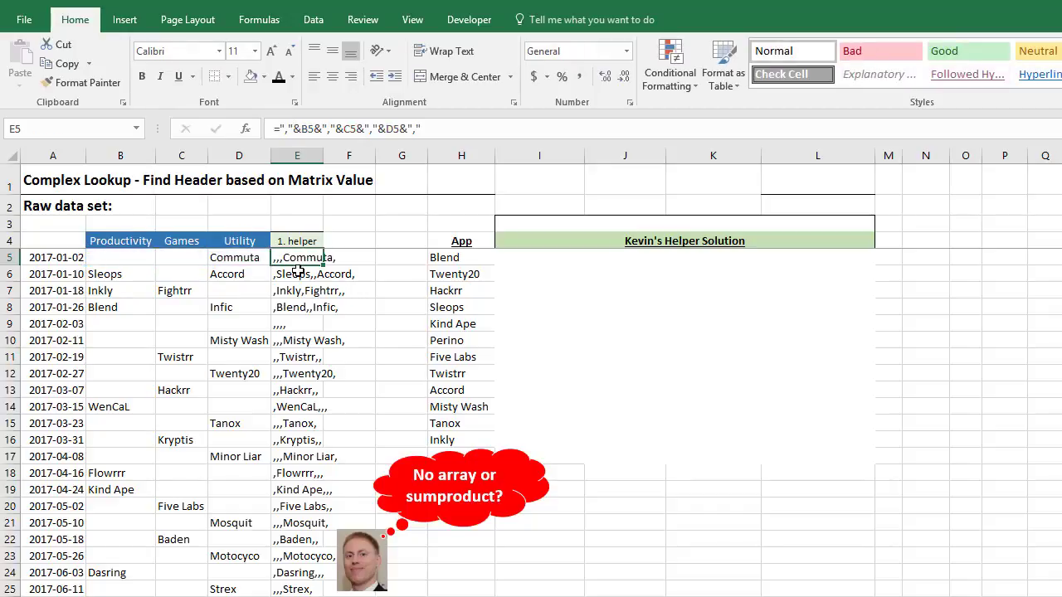
Check the comma-joined helper formulas in column E from row 5 to row 12, ending back on E7
key(Down)
key(Down)
key(Down)
key(Down)
key(Down)
key(Down)
key(Down)
key(Up)
key(Up)
key(Up)
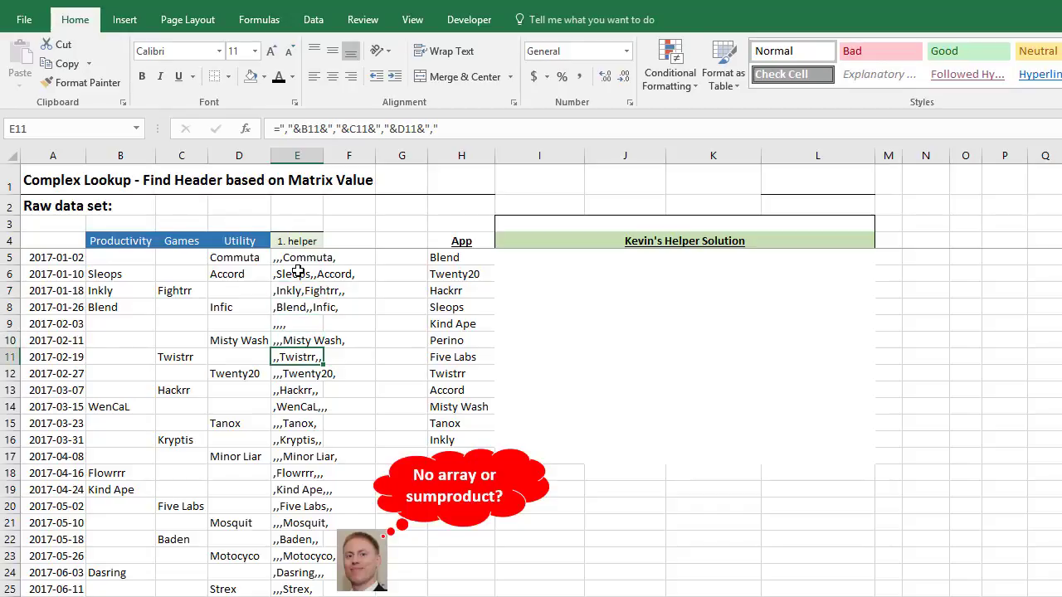
key(Up)
key(Up)
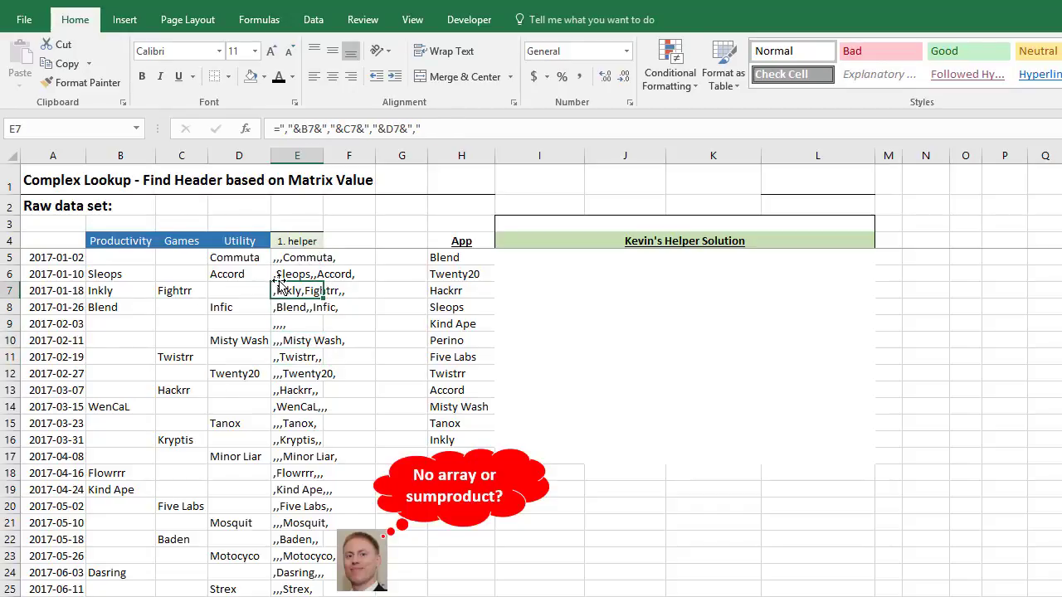
Compare the concatenation helper formula in E5 with the alternative TEXTJOIN formula in Y6, and return to E5
key(Up)
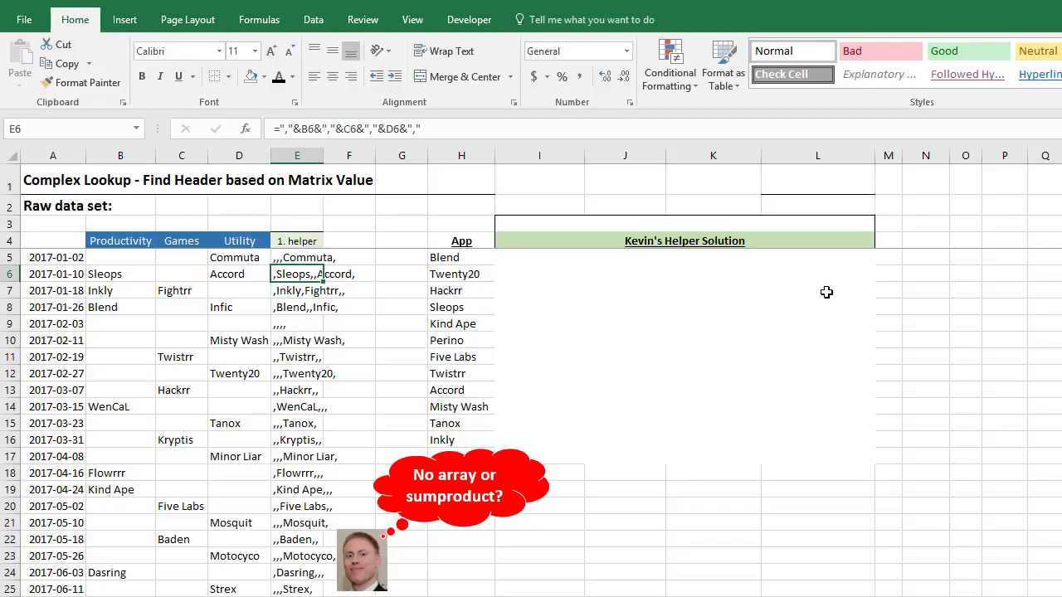
key(Up)
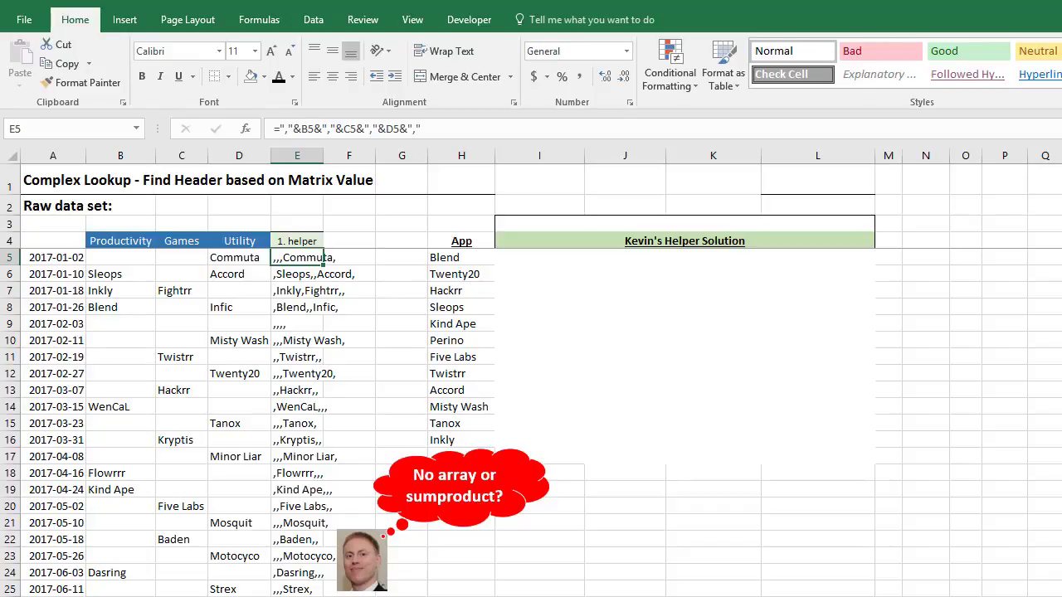
click(1061, 274)
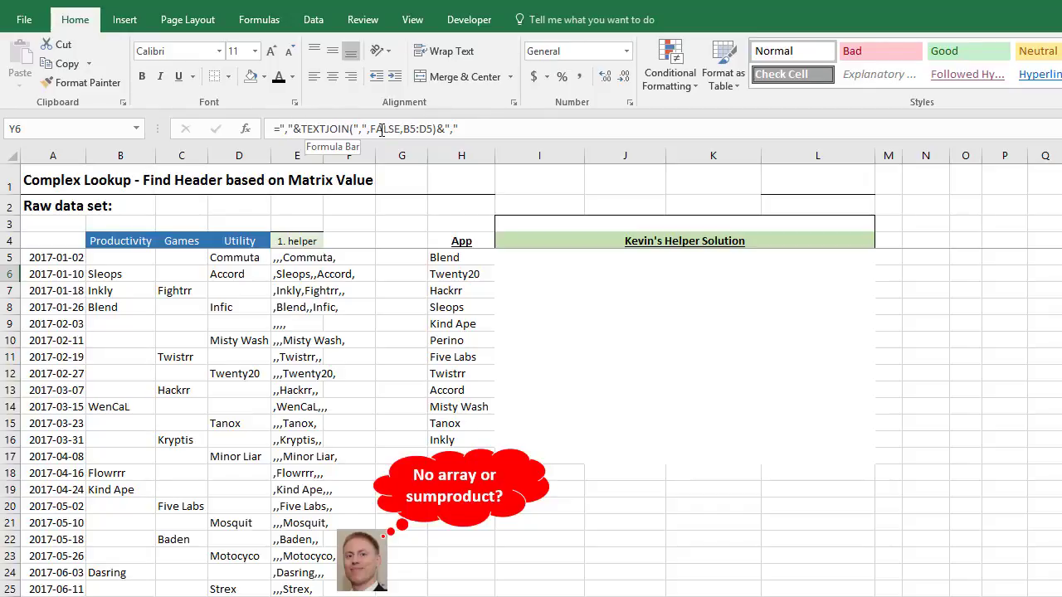
click(303, 257)
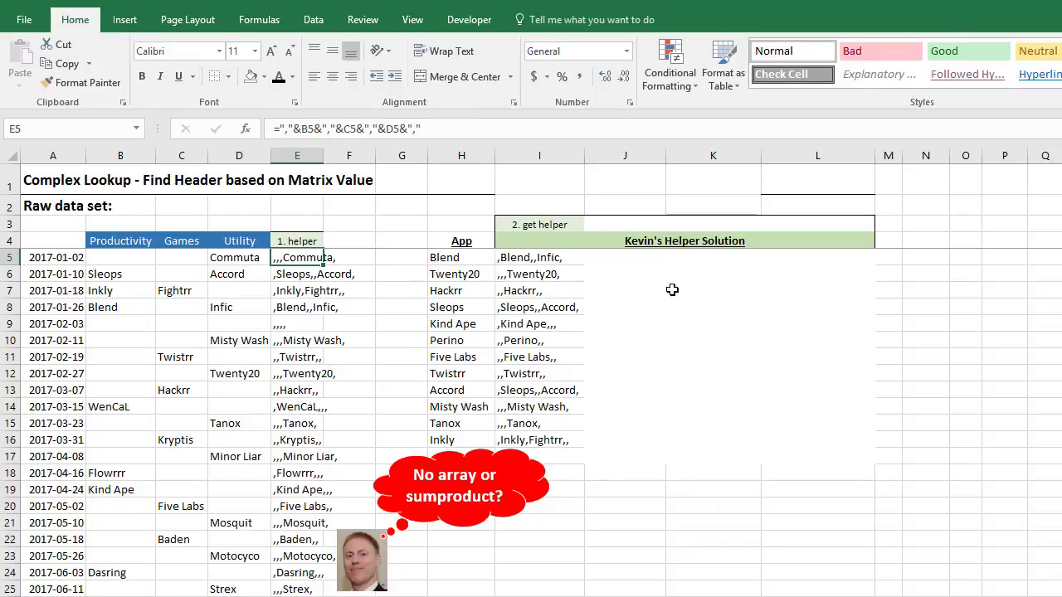
Inspect the INDEX and wildcard MATCH formula in I5, including the commas and asterisks around the H5 reference
click(548, 258)
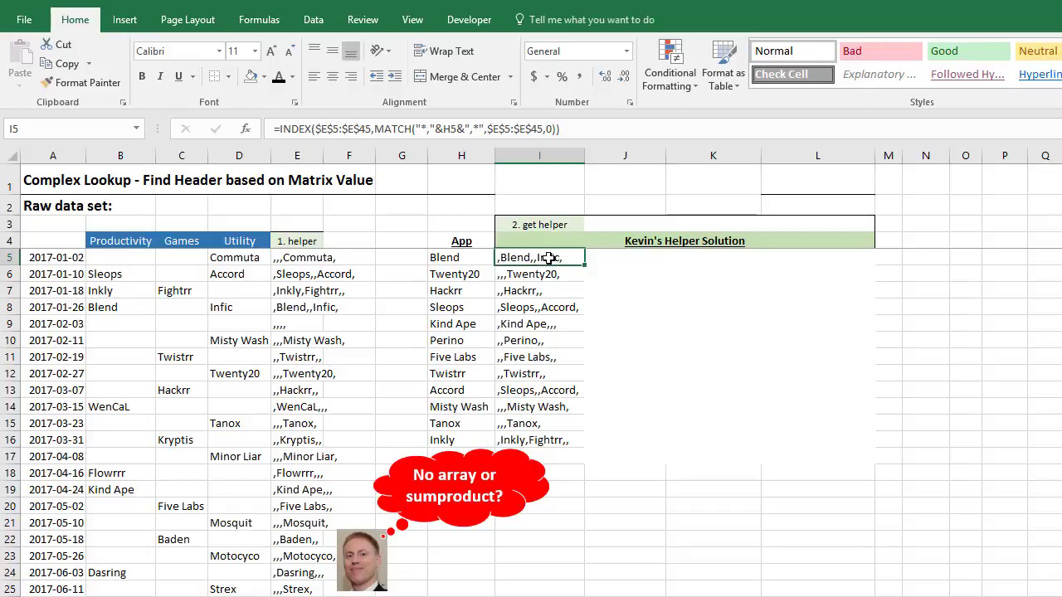
click(426, 129)
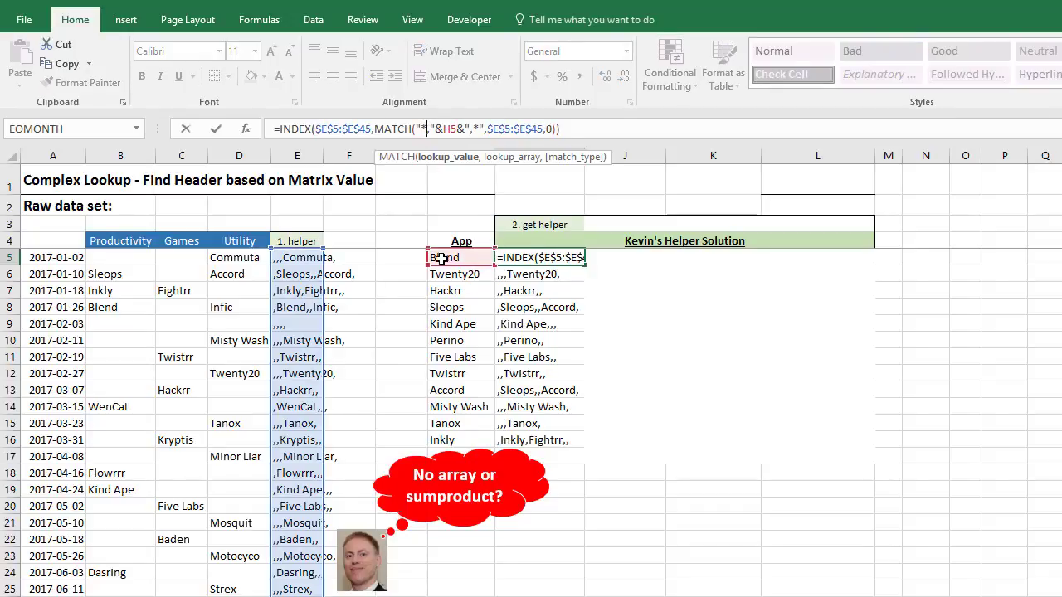
click(471, 130)
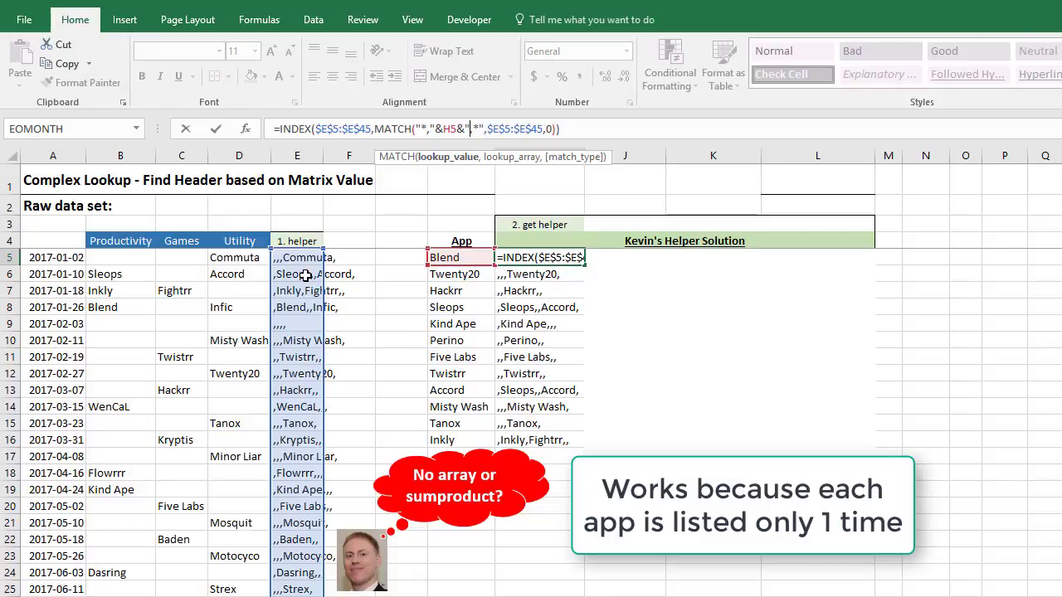
key(ctrl+Return)
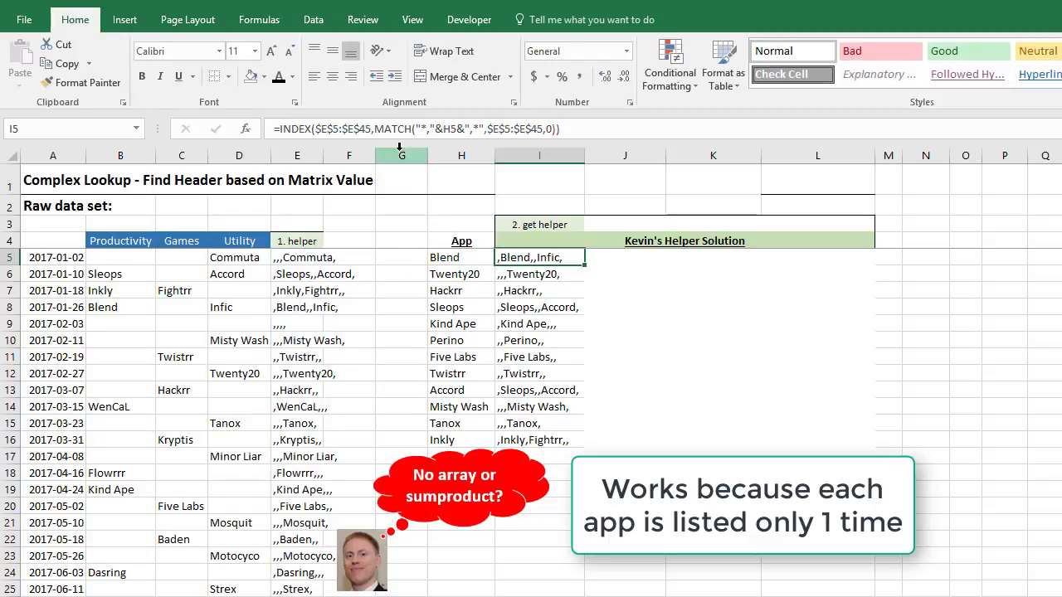
Evaluate the MATCH portion used as the row number in I5's INDEX formula, keeping the original formula
click(375, 131)
click(365, 157)
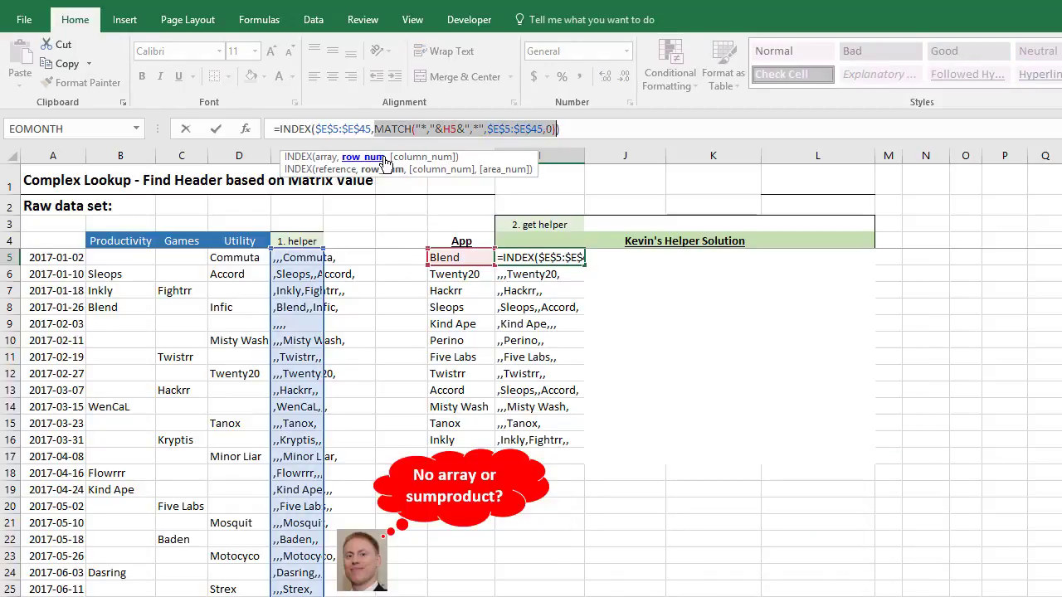
key(F9)
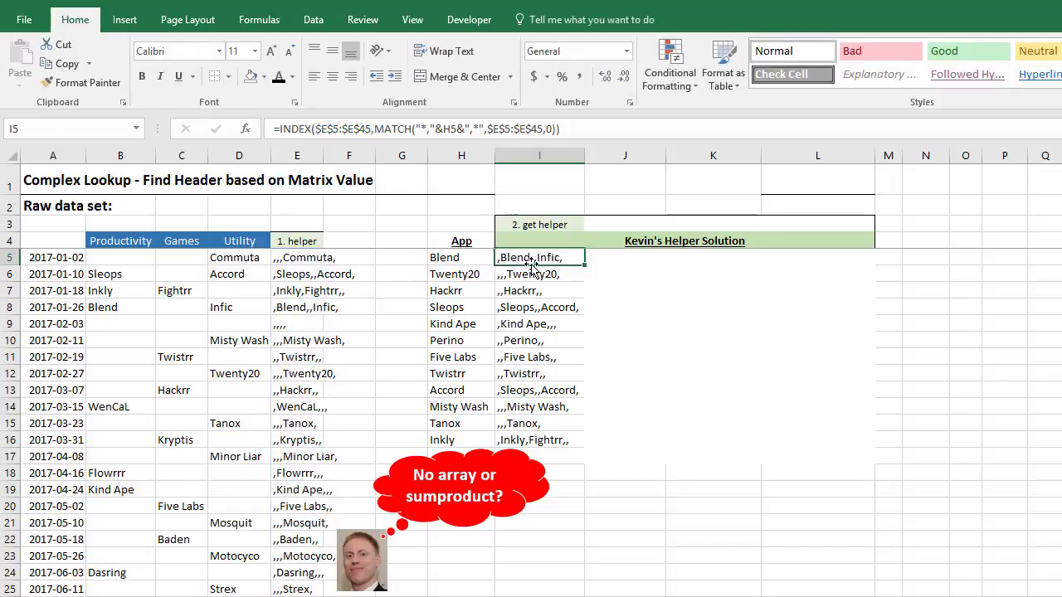
Check the retrieved helper strings below I5 in the get helper column and return to I5
key(Down)
key(Down)
key(Down)
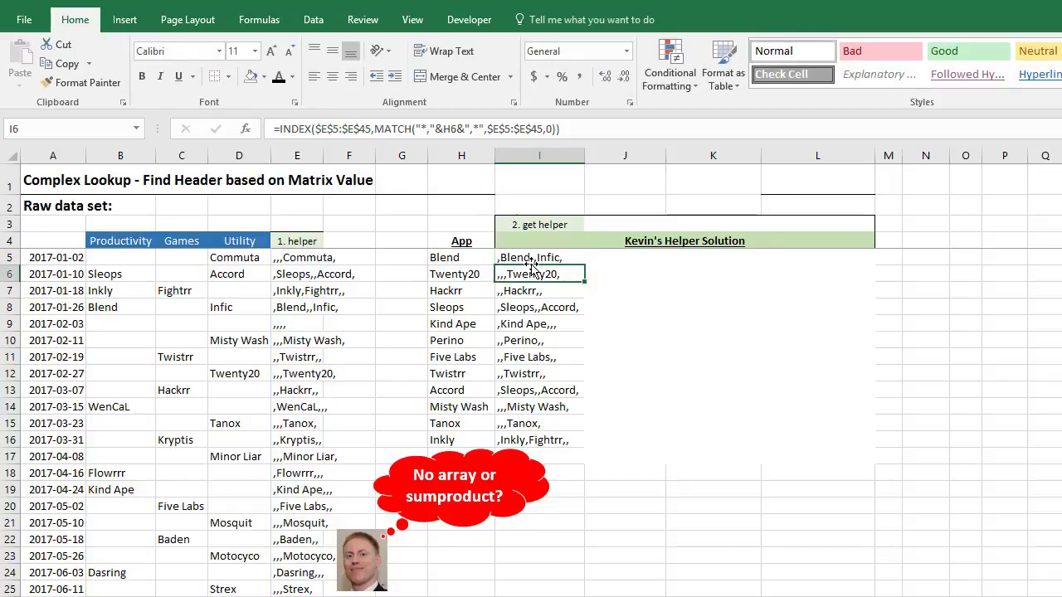
key(Up)
key(Up)
key(Up)
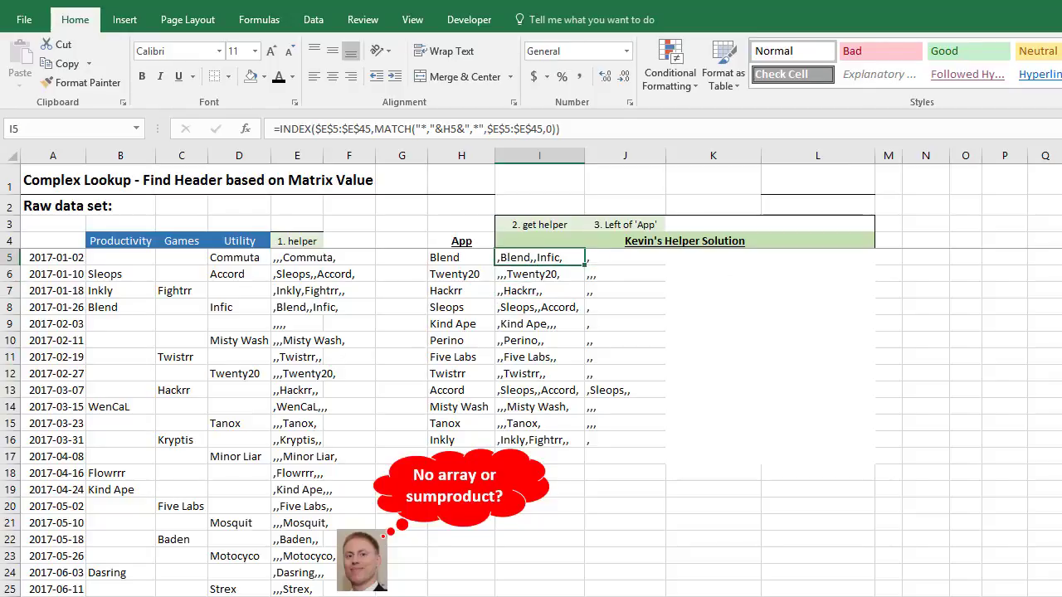
Inspect the LEFT and FIND formula in J5 together with its lookup app in H5
click(617, 259)
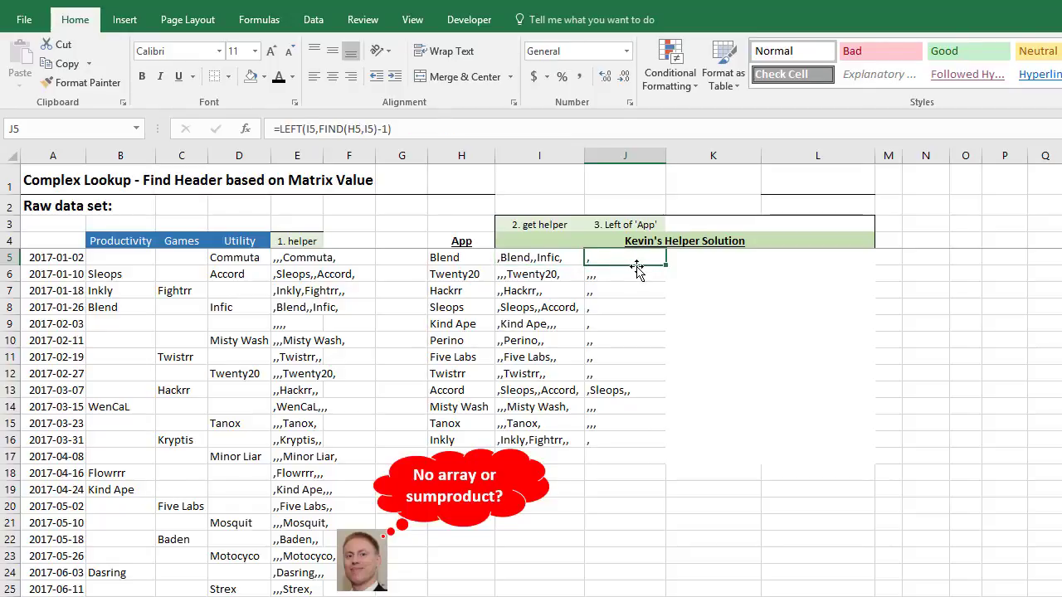
click(470, 260)
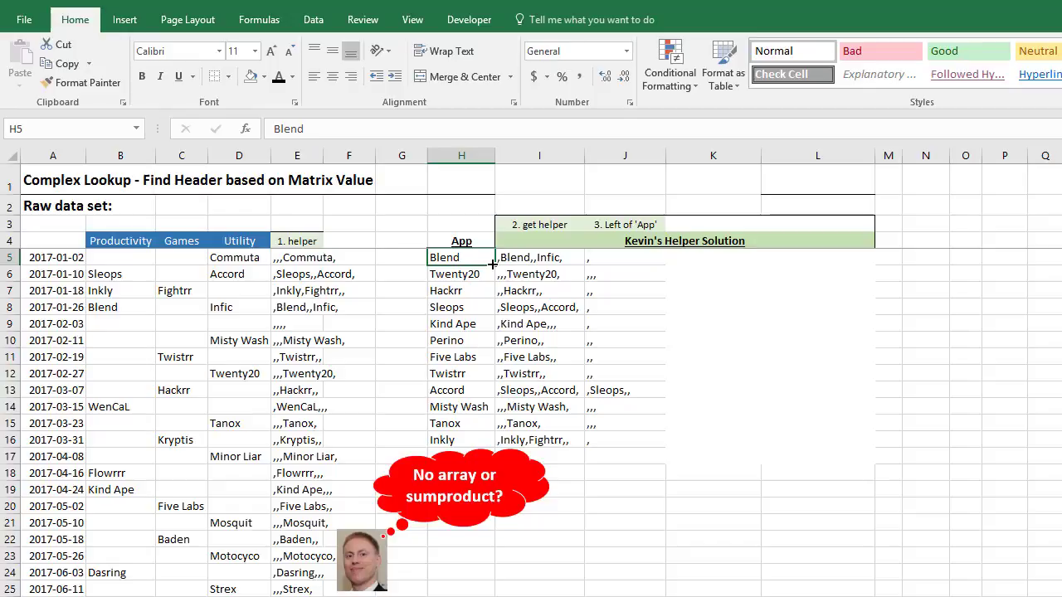
double_click(606, 260)
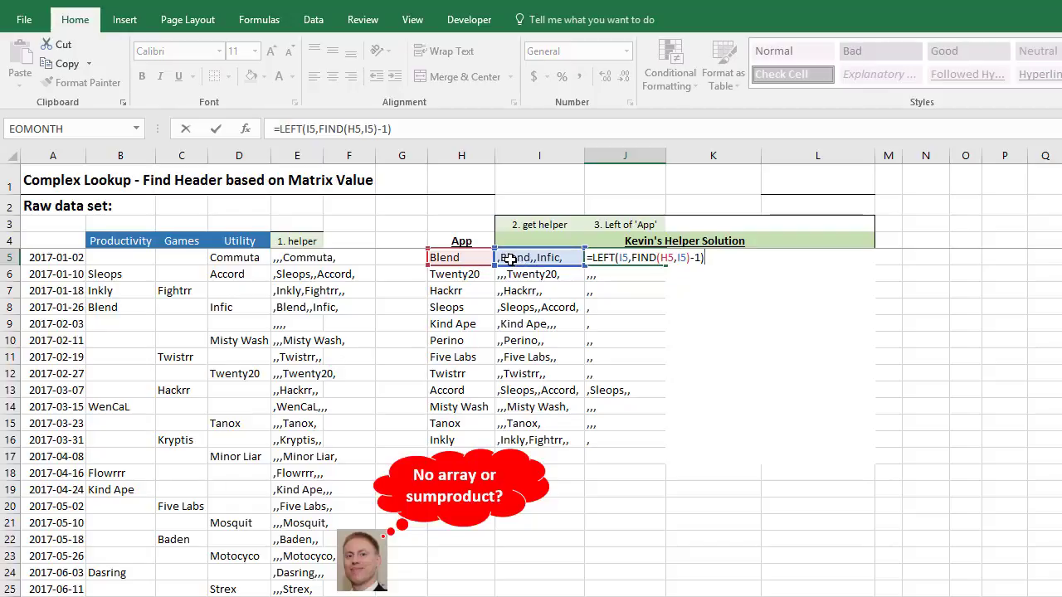
key(ctrl+Return)
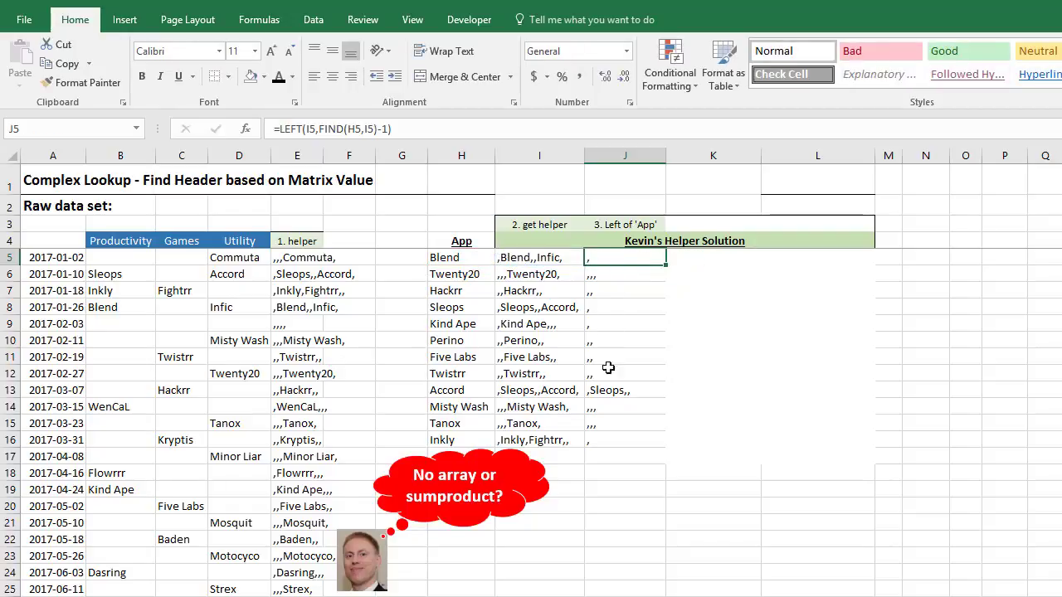
Examine the left-of-app text for Accord in J13 and trace it to the Sleops and Accord entries in row 6
click(618, 392)
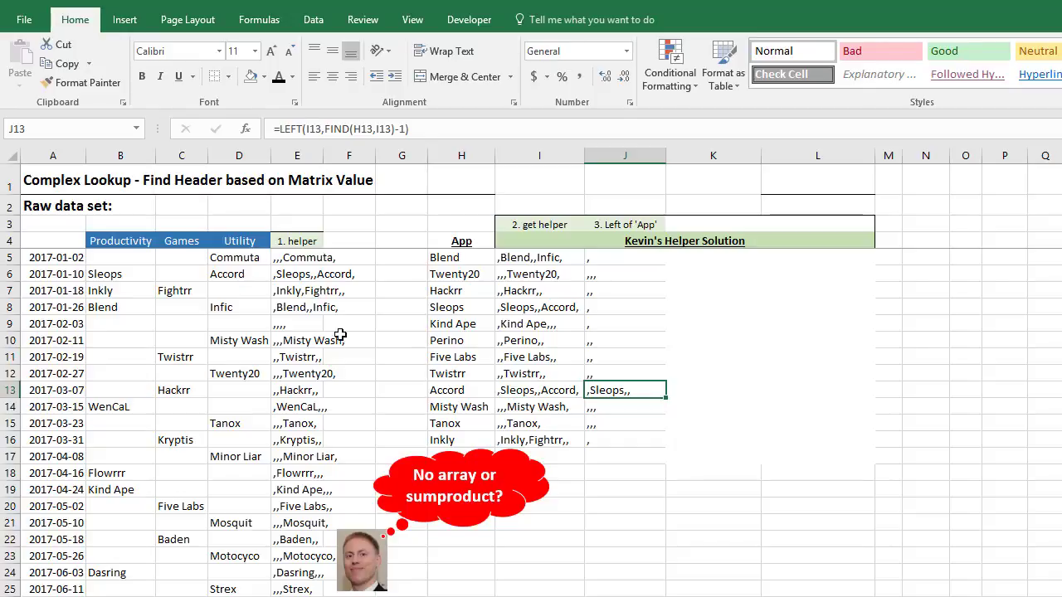
drag(125, 272, 235, 272)
click(235, 272)
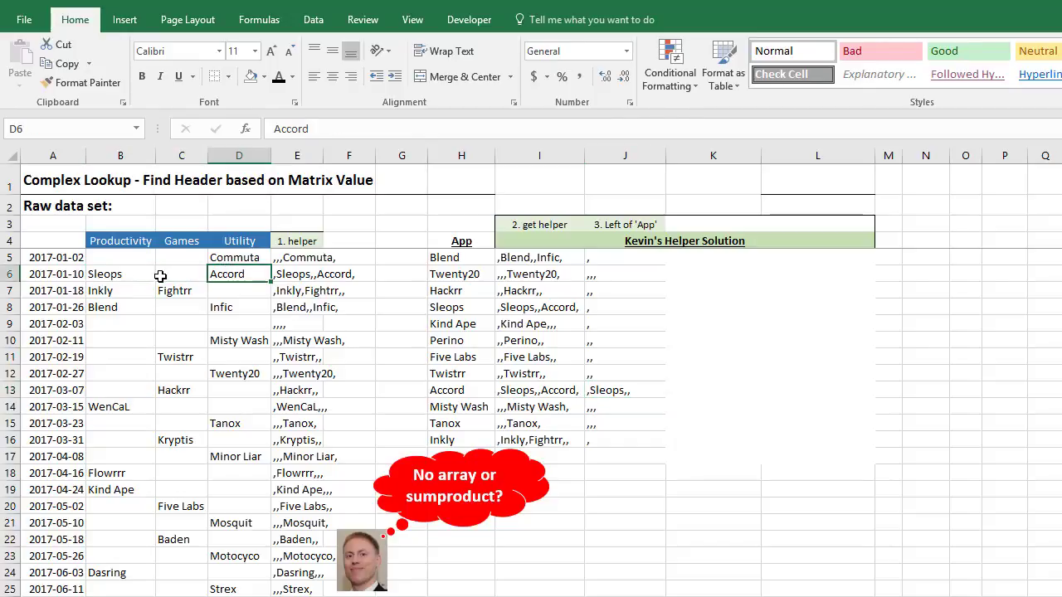
drag(138, 278, 213, 274)
click(619, 395)
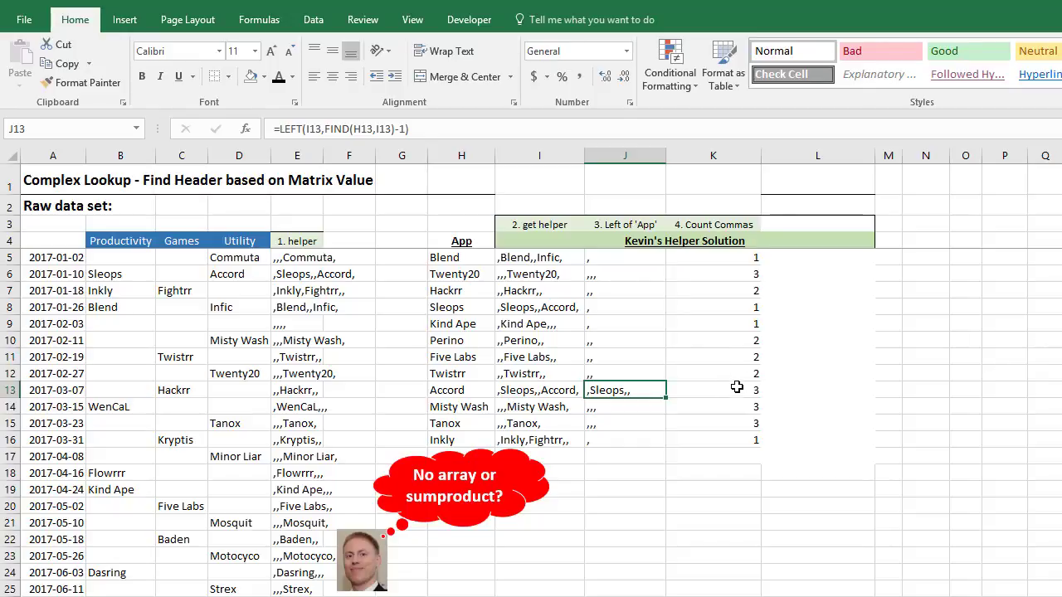
Inspect the LEN and nested SUBSTITUTE comma-counting formulas in K13, K8 and K14 without changing them
click(734, 390)
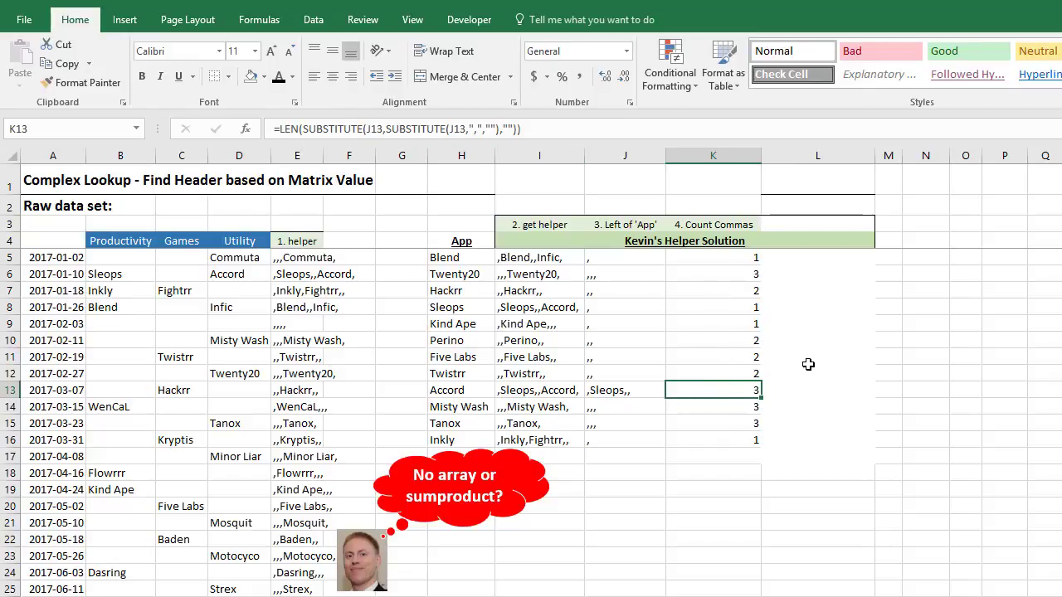
double_click(737, 388)
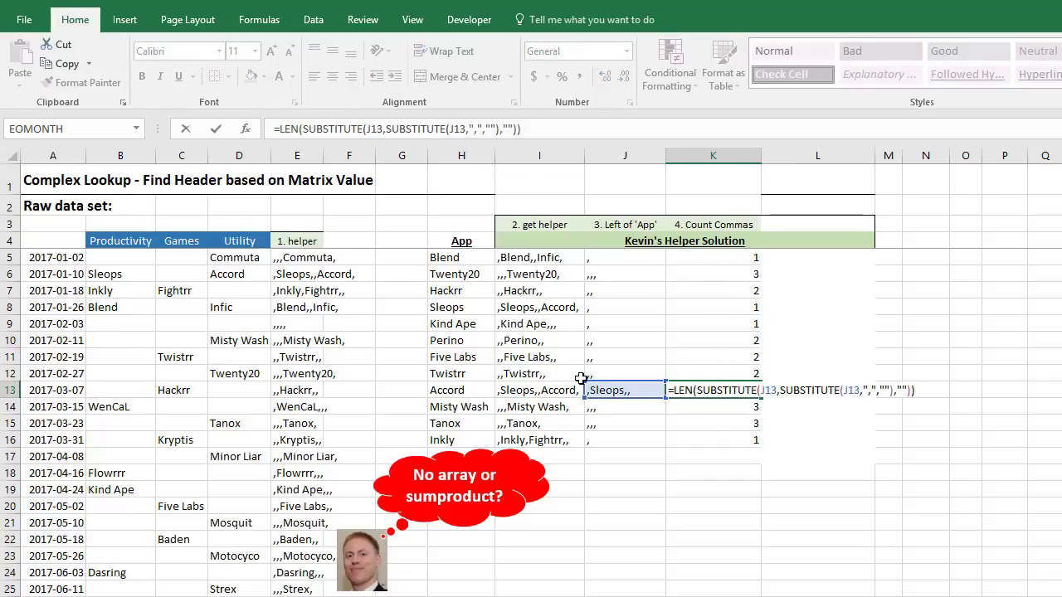
key(Escape)
click(719, 306)
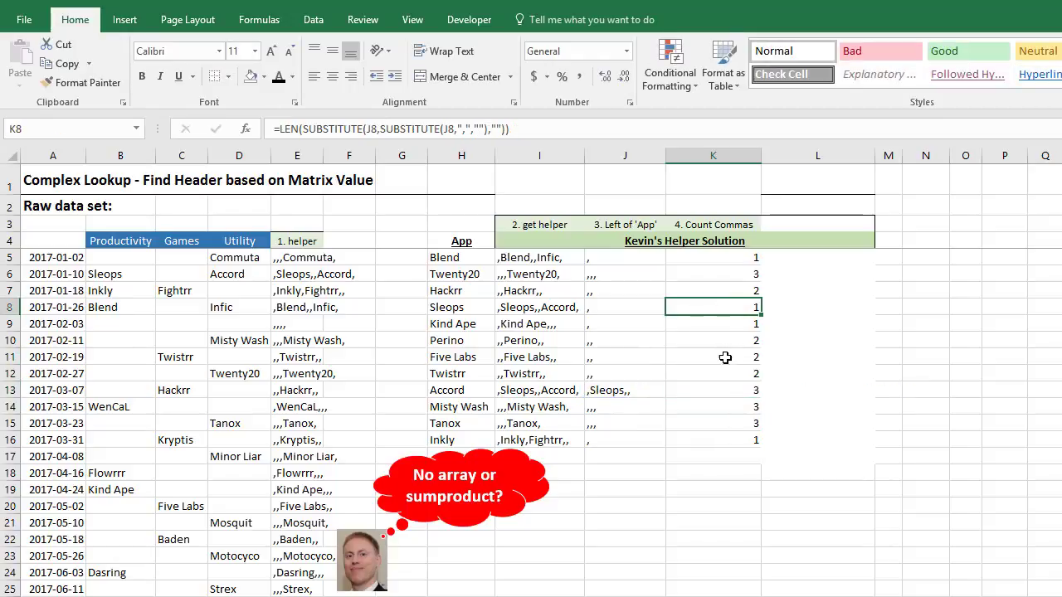
key(F2)
key(Escape)
click(739, 390)
double_click(739, 390)
key(Escape)
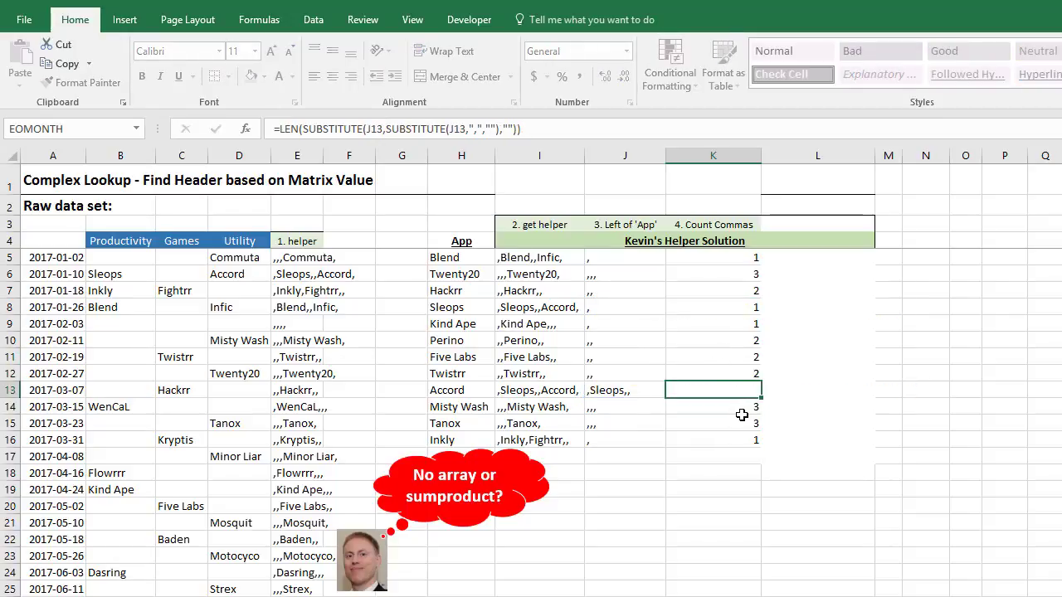
double_click(729, 414)
key(Escape)
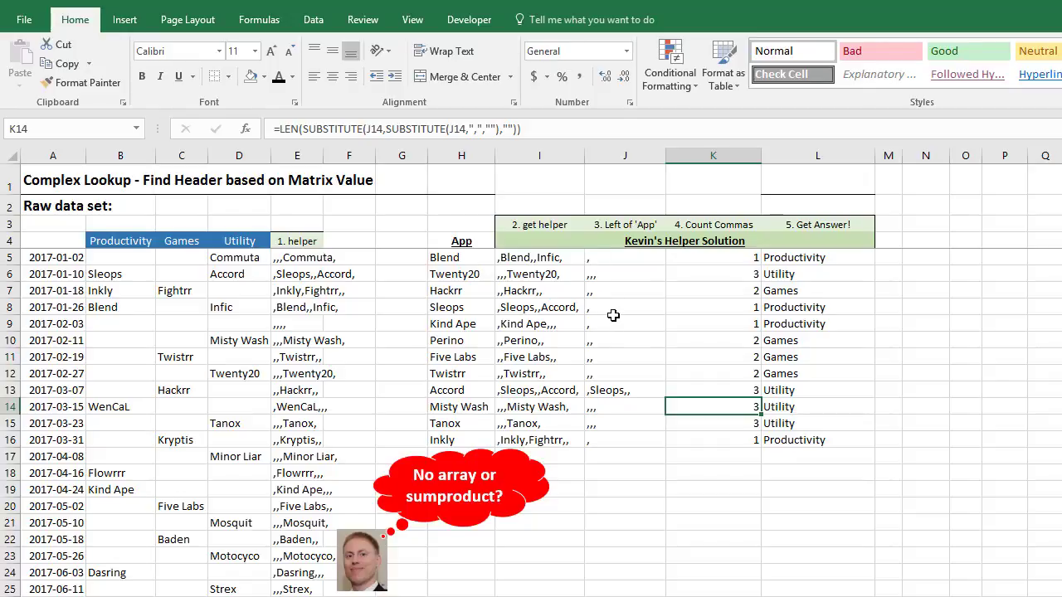
Follow the Kind Ape row through its helper formulas in I9, J9 and K9
click(541, 322)
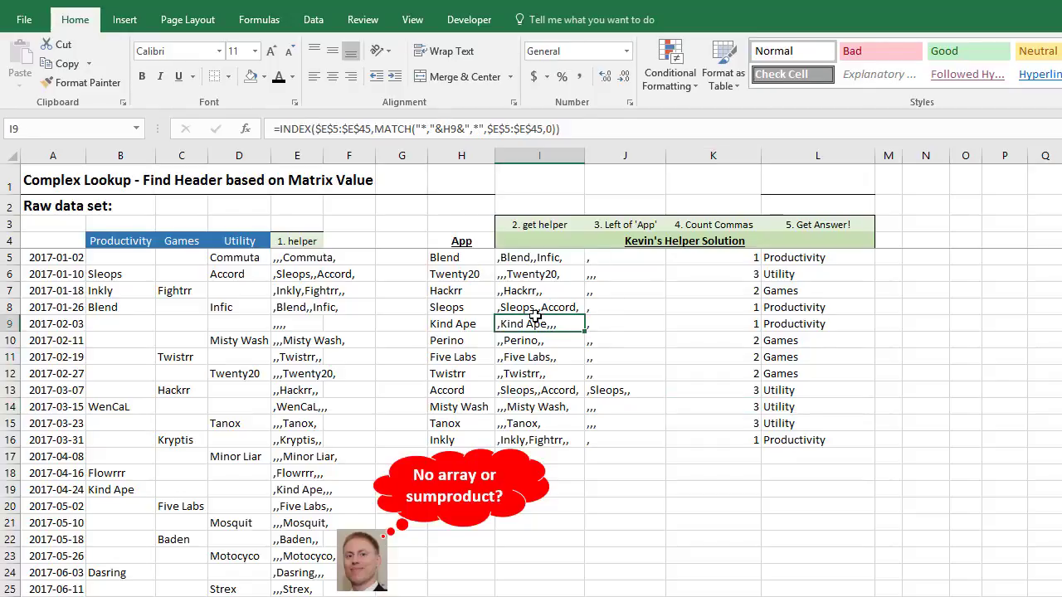
click(614, 322)
click(685, 322)
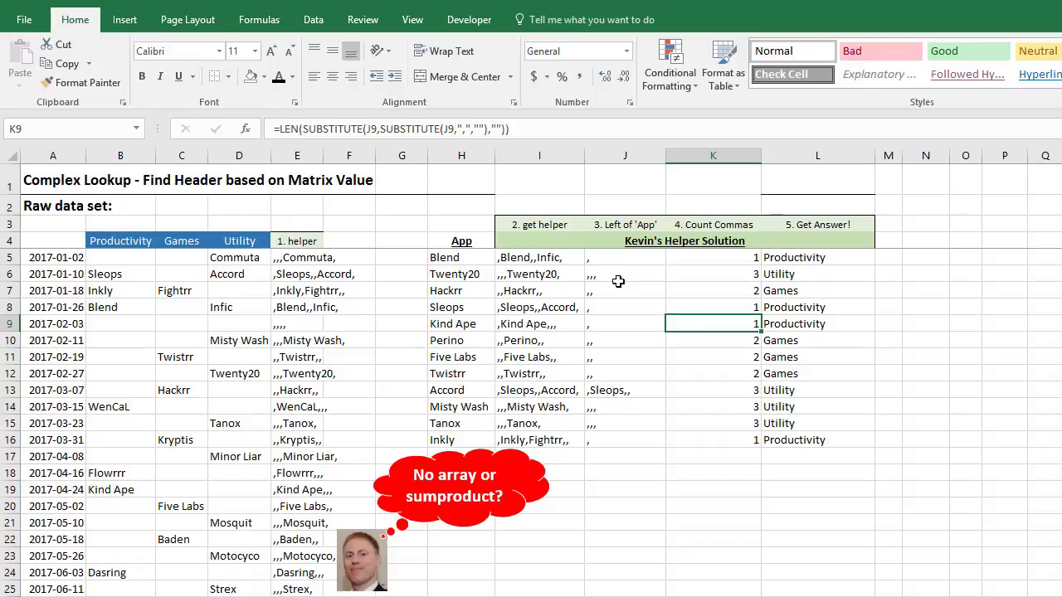
Review the headings of helper steps 1 to 4, from the helper column through Count Commas
click(304, 240)
click(539, 224)
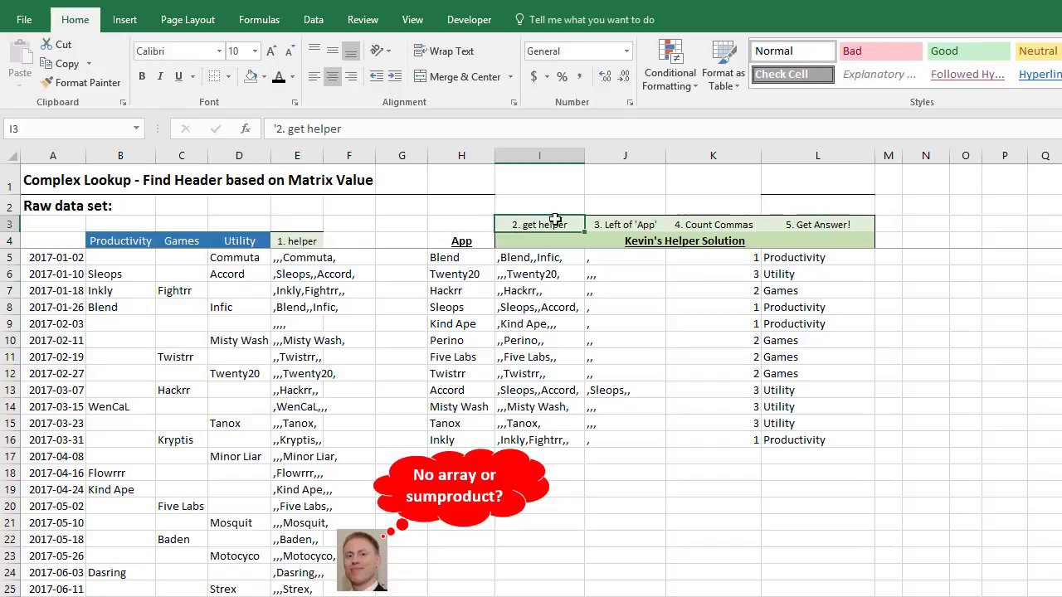
click(618, 225)
click(696, 224)
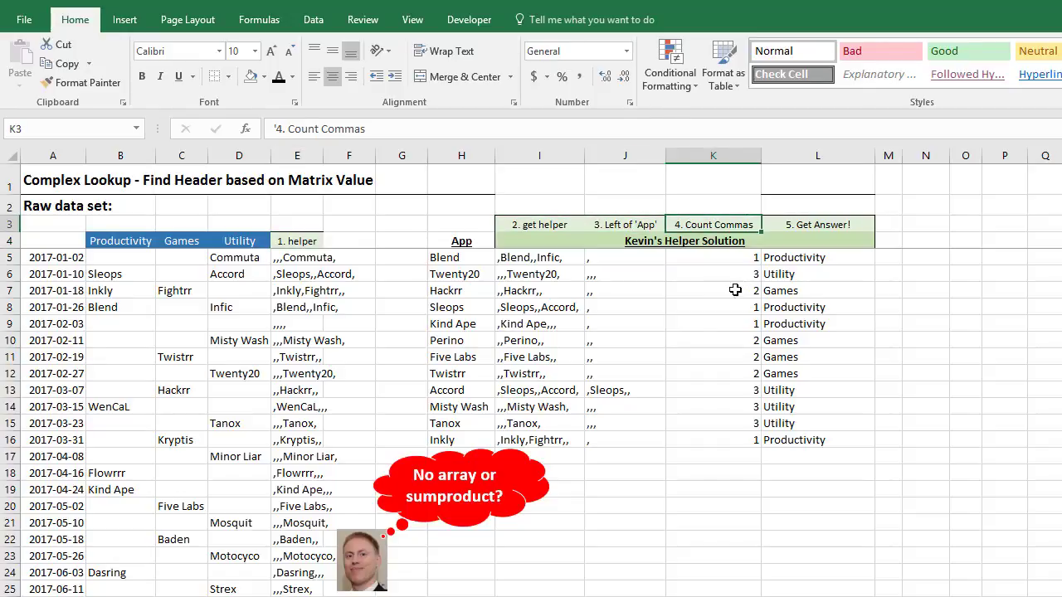
Inspect how the INDEX formula in L8 uses the comma count in K8 to pick from headers B4:D4
click(697, 315)
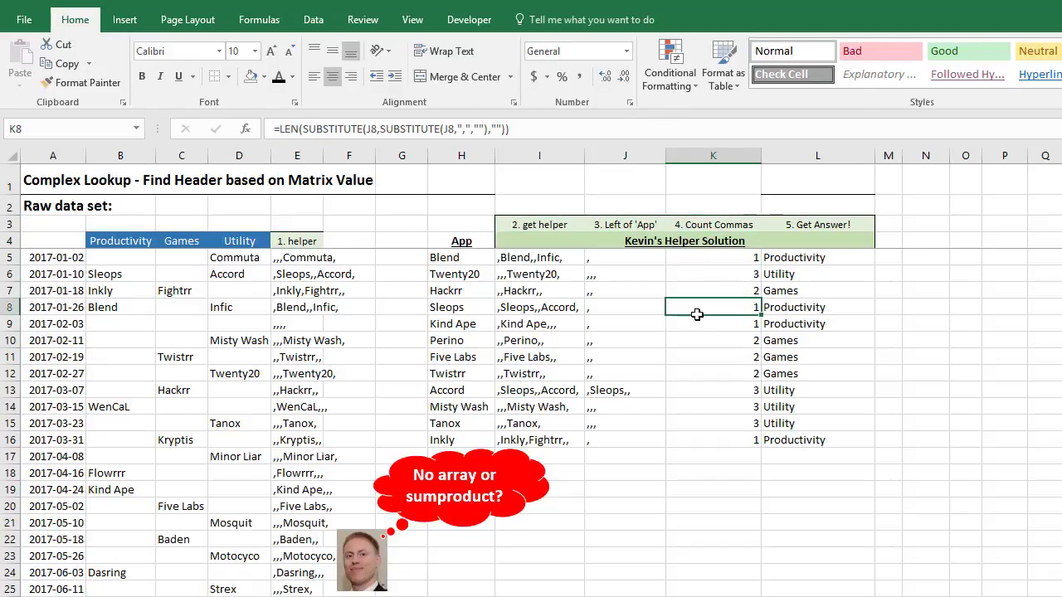
click(797, 309)
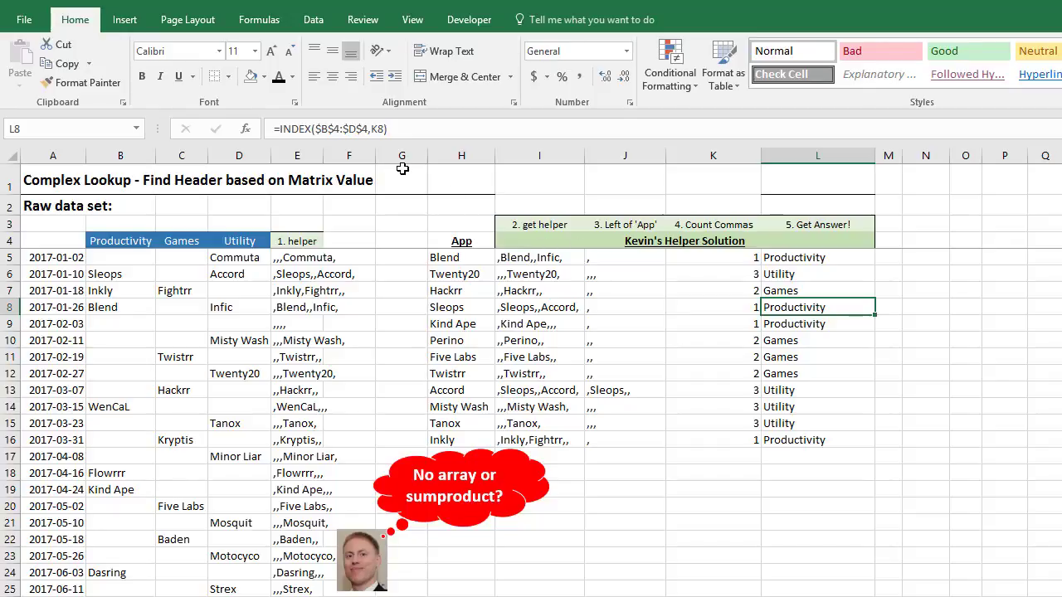
click(334, 129)
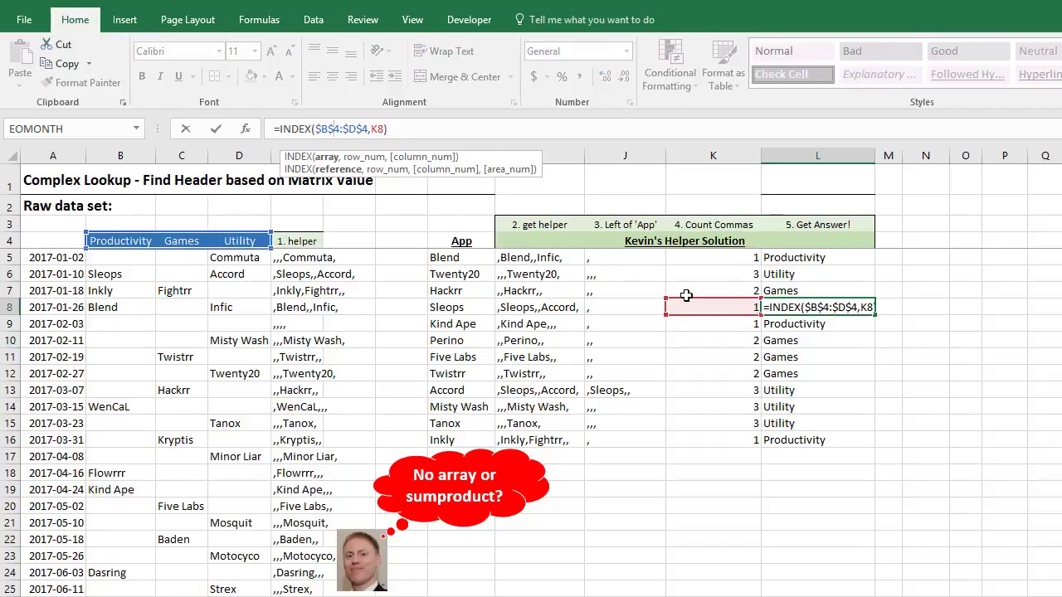
key(Escape)
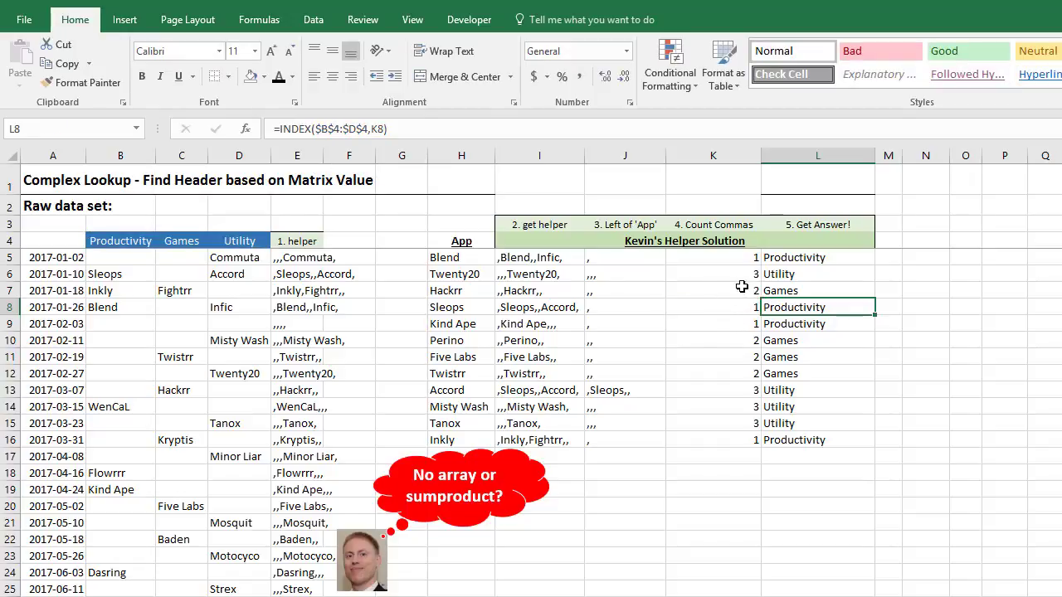
Verify the answer in L5 by tracing Blend from H5 to B8 and its column header in B4
click(799, 258)
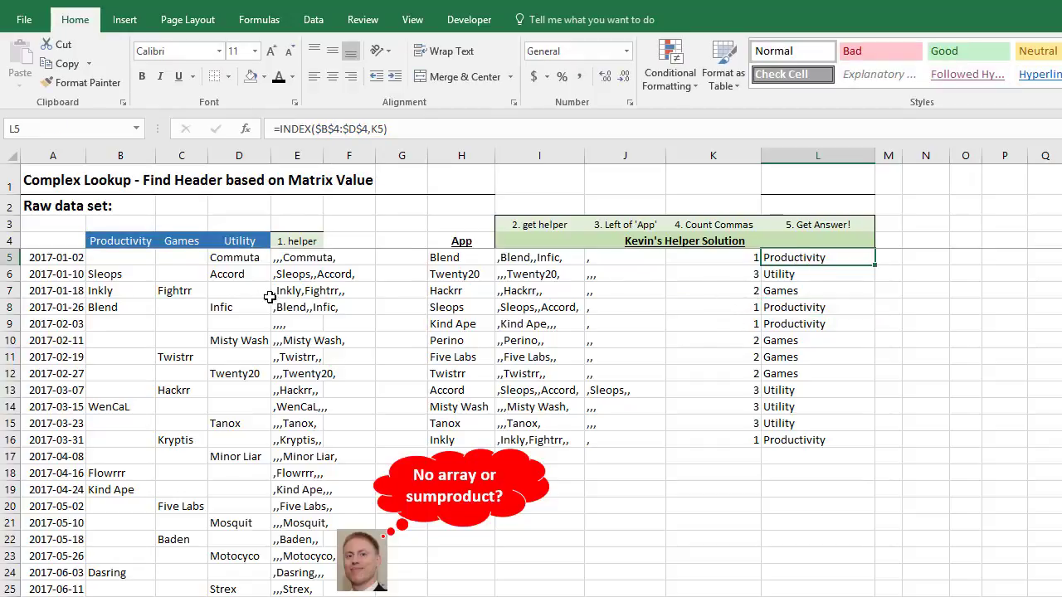
key(F2)
click(457, 257)
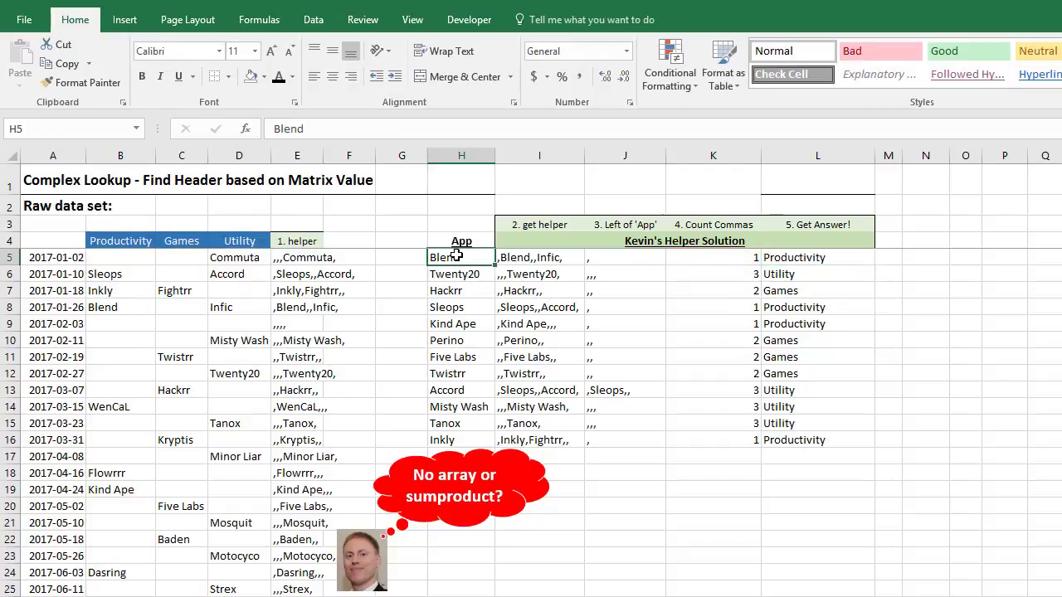
click(131, 311)
click(117, 241)
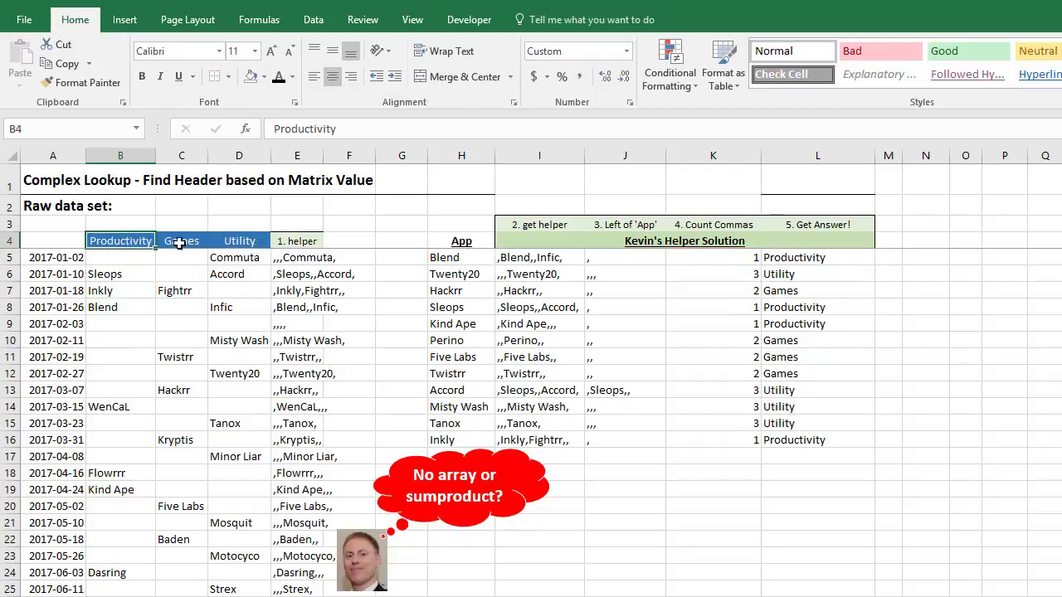
Review the answer formula in L5 and the headings of all five helper steps, from helper to Get Answer!
click(782, 261)
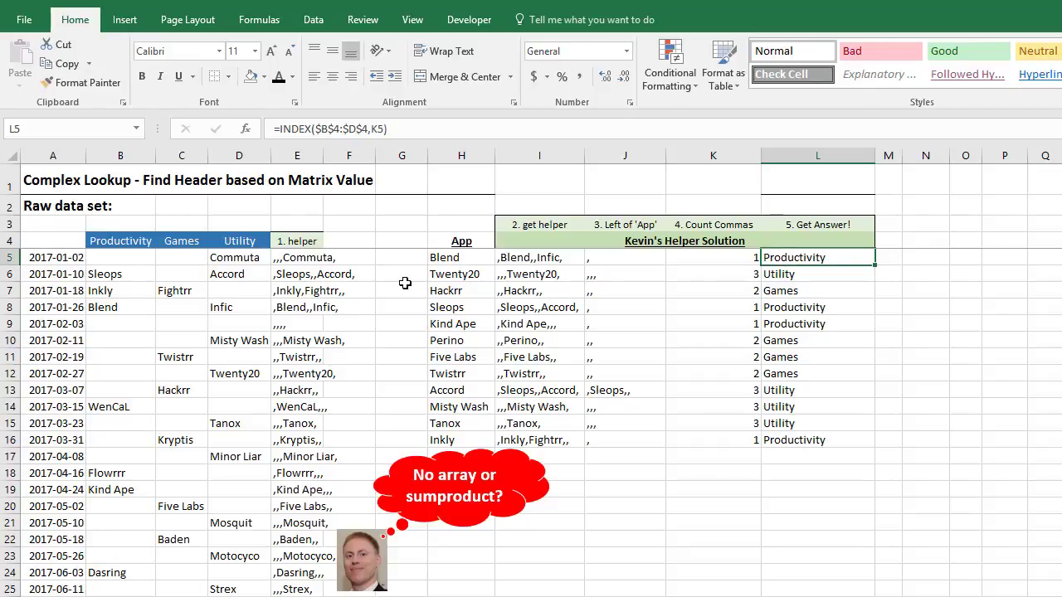
click(303, 241)
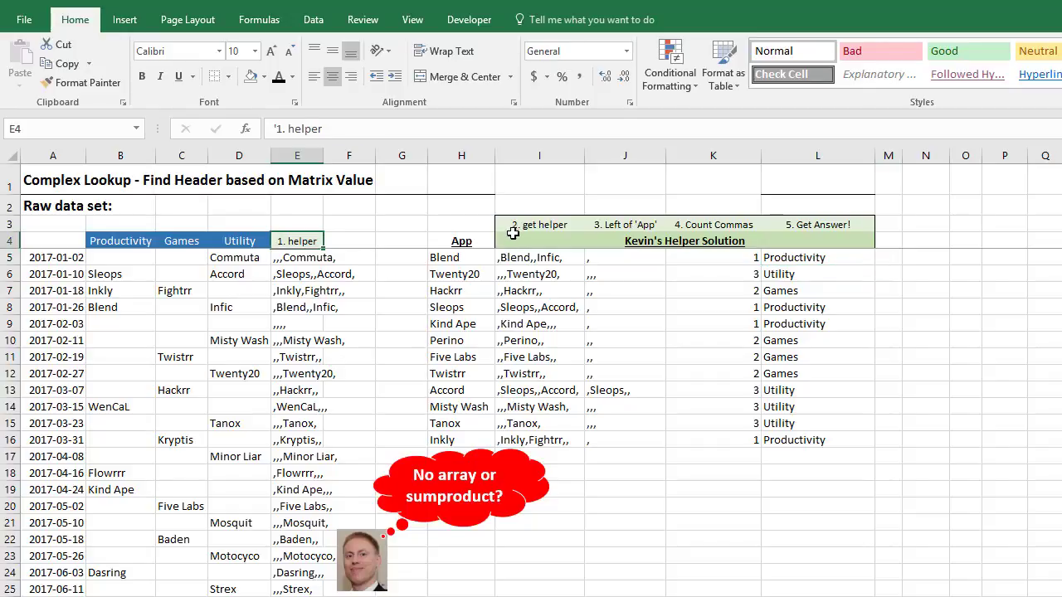
click(535, 224)
click(639, 225)
click(707, 222)
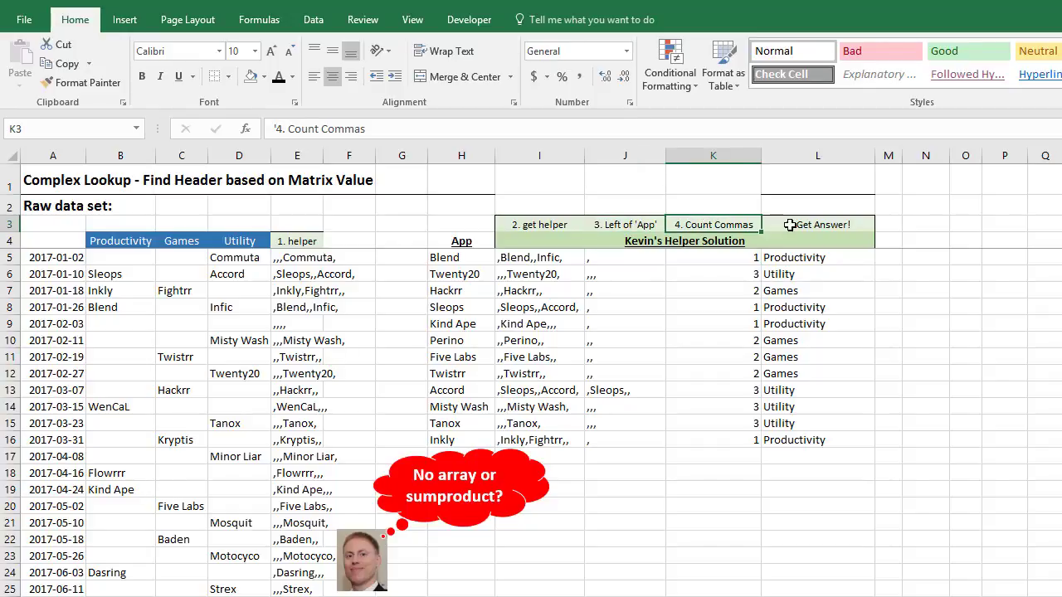
click(796, 224)
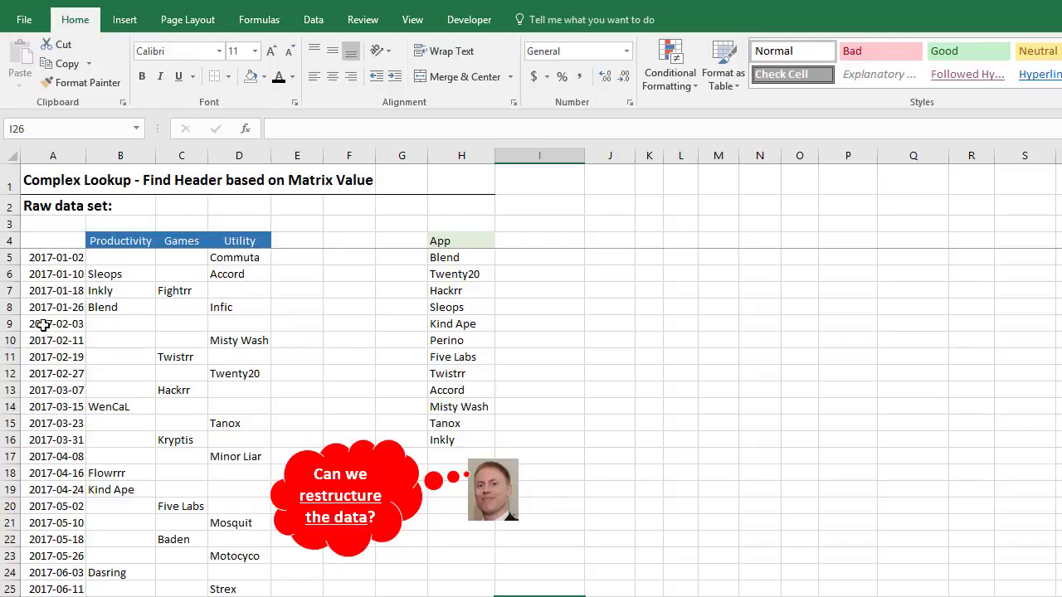
Examine the raw data layout on the restructuring sheet, with dates in column A and division headers in row 4
click(54, 154)
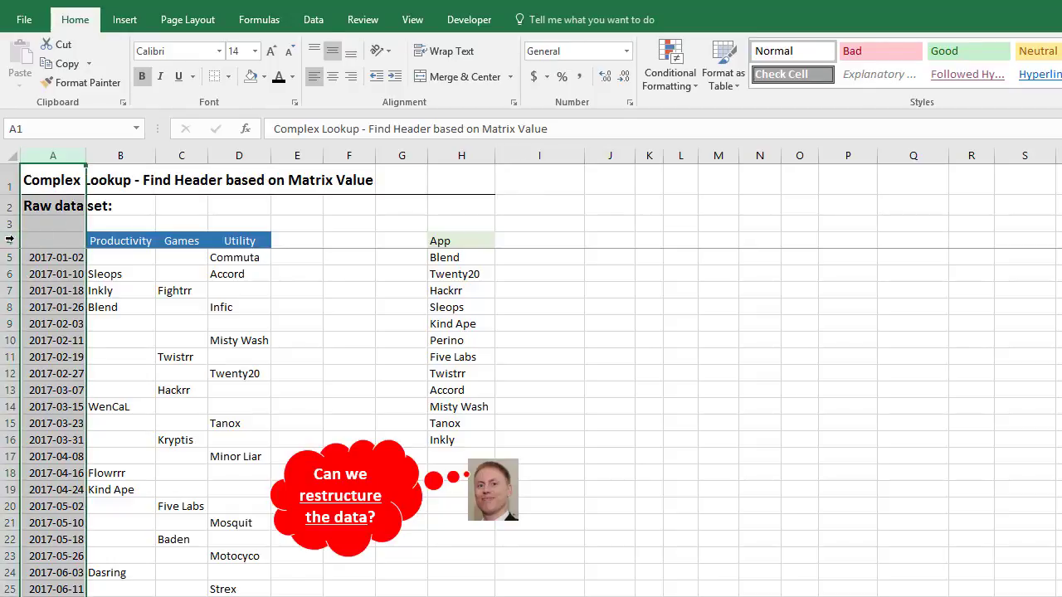
click(8, 239)
click(126, 241)
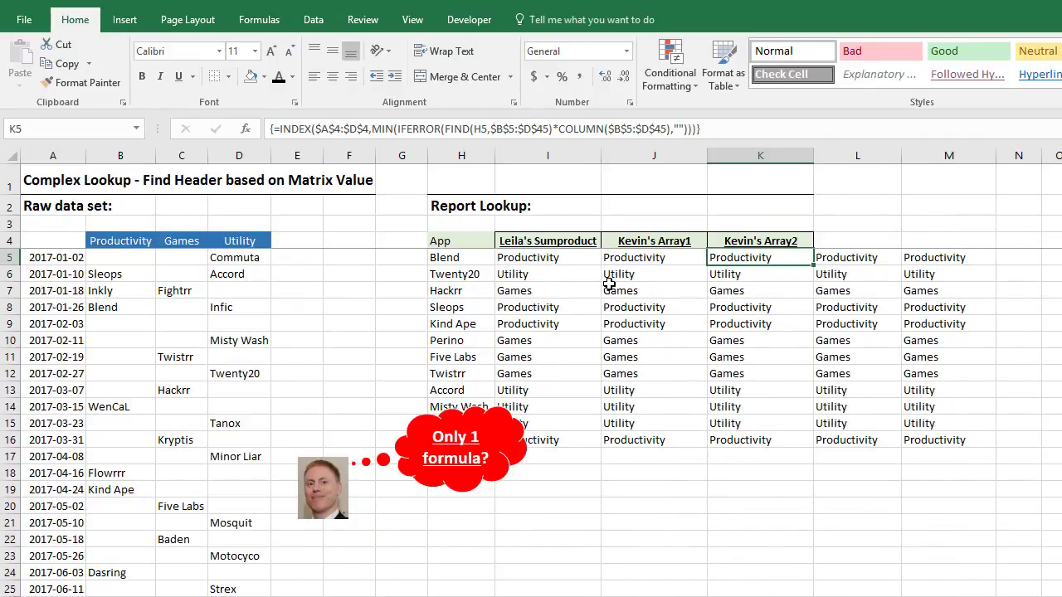
Compare the single-formula solutions in I5 and J5 of the report lookup sheet
click(557, 259)
click(654, 257)
click(579, 524)
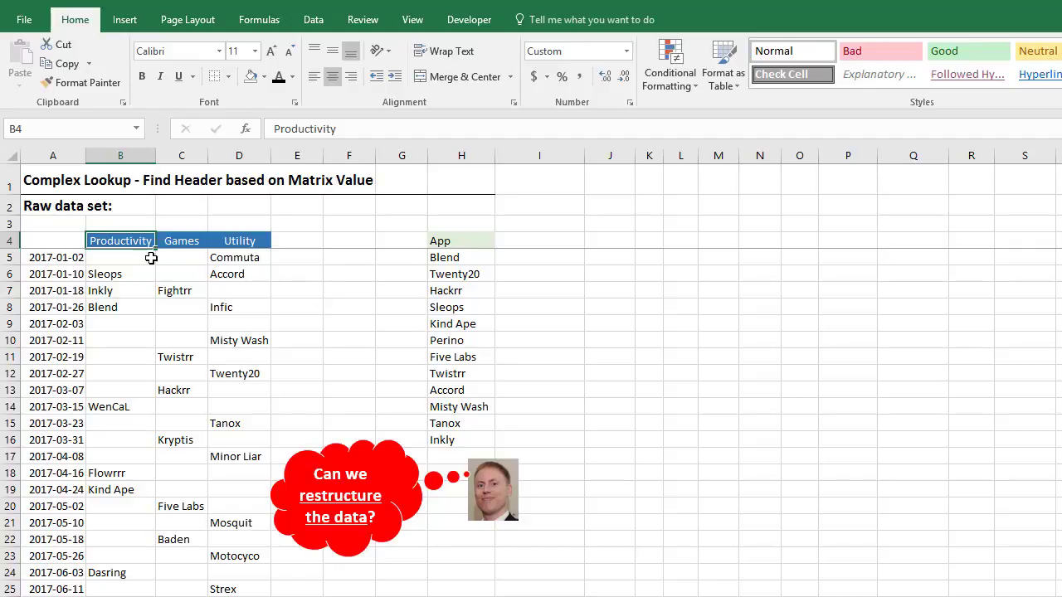
Start the PivotTable and PivotChart Wizard from A4 with multiple consolidation ranges and self-created page fields
click(68, 238)
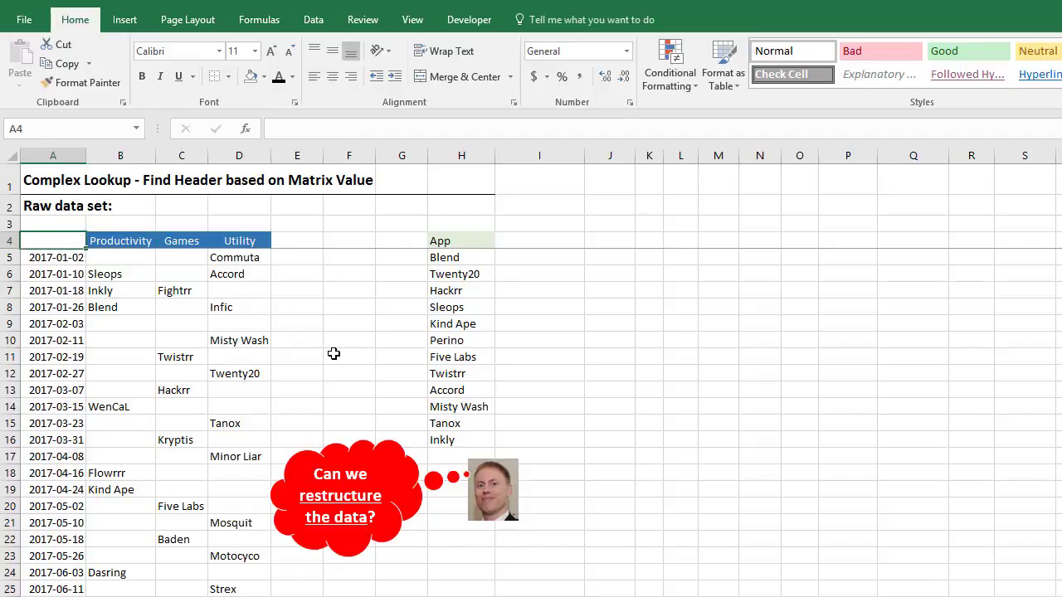
key(alt)
key(d)
key(p)
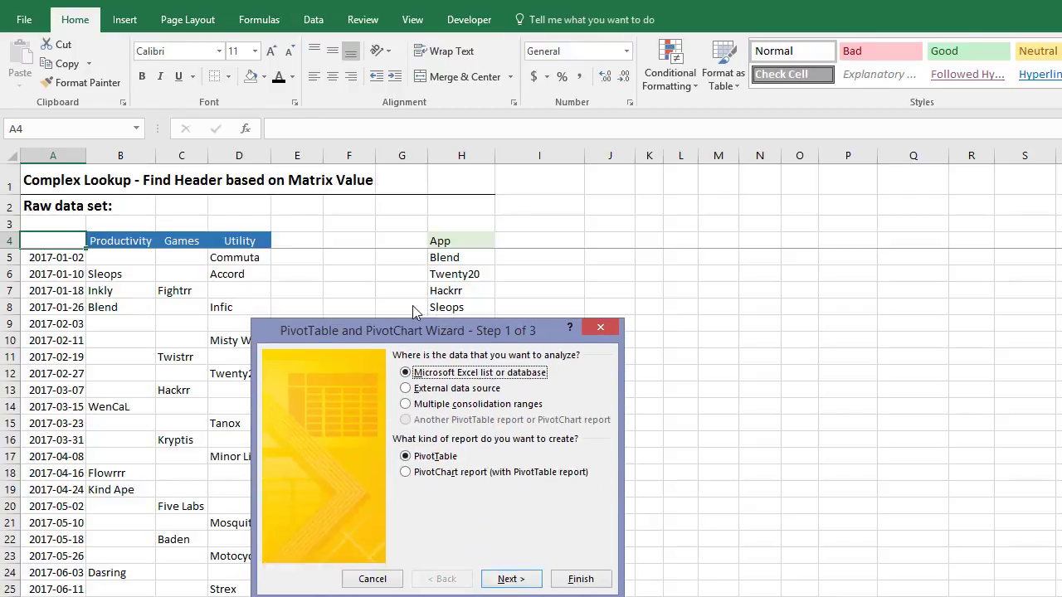
click(423, 344)
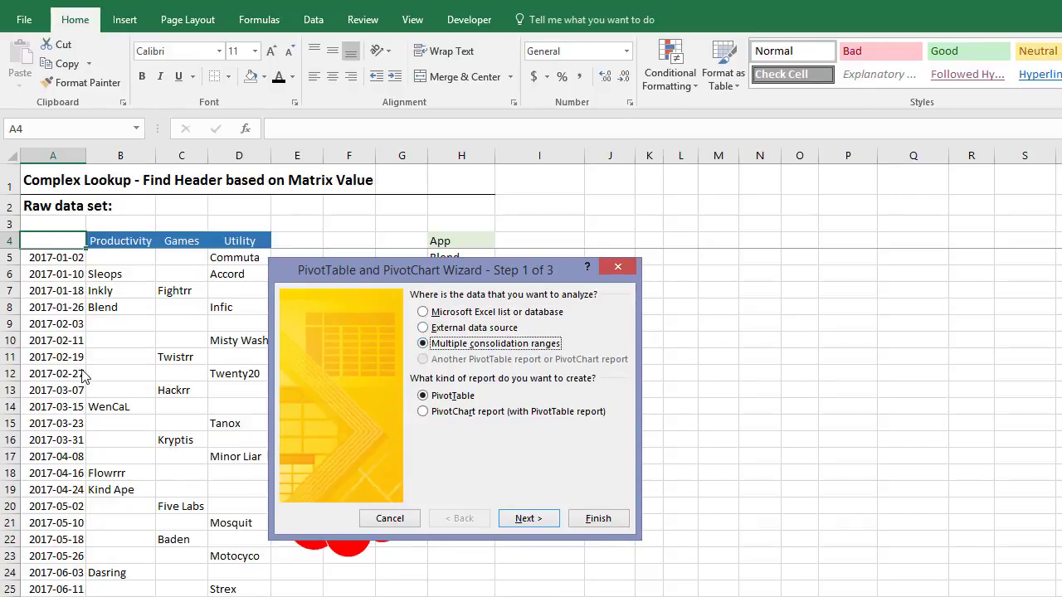
click(529, 518)
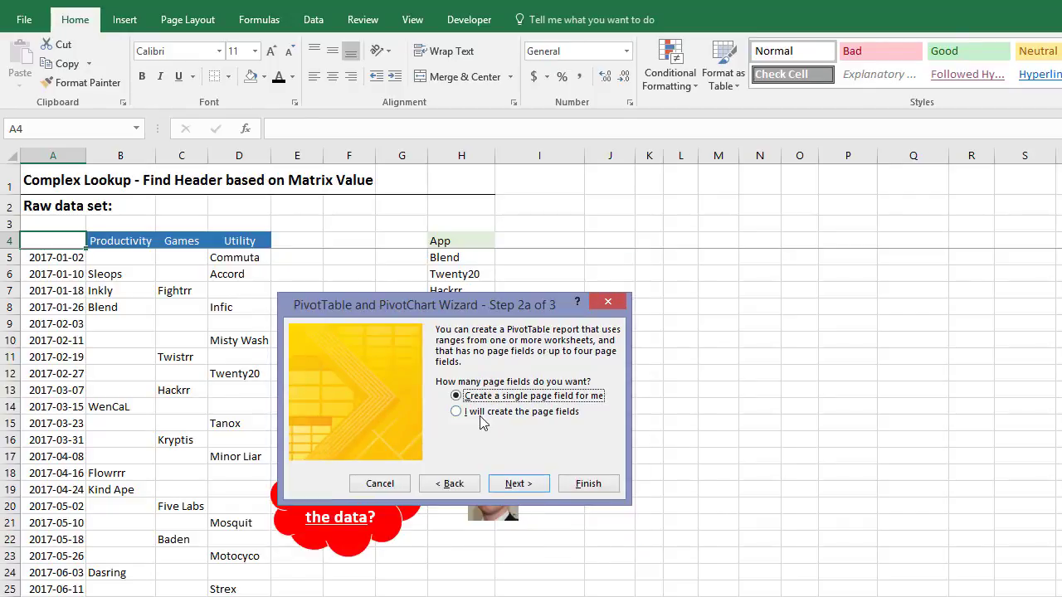
click(486, 413)
click(517, 484)
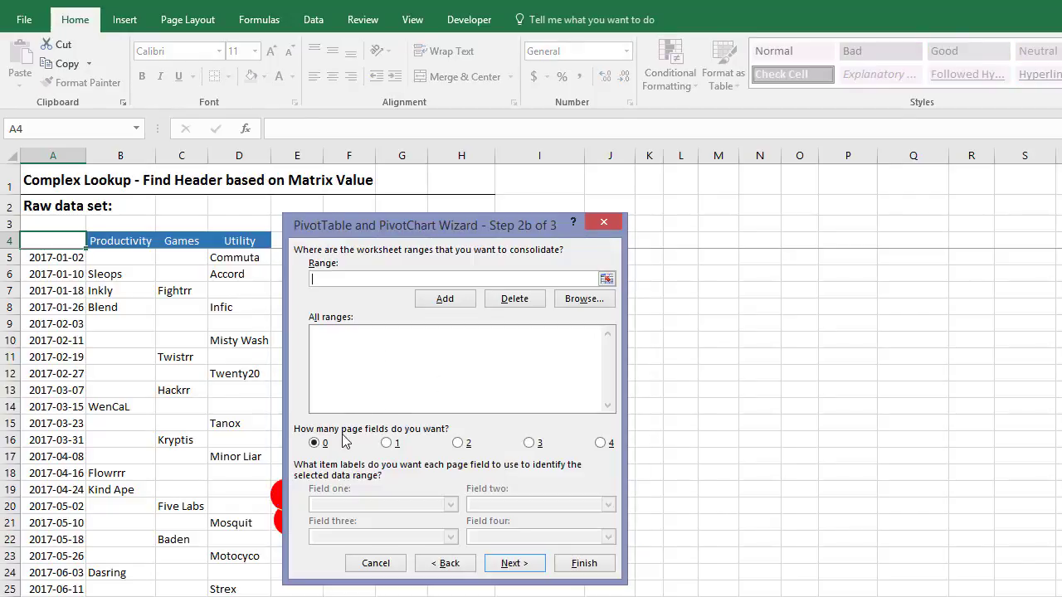
Set the wizard's source range to A4:D45 on the solution NORMALIZE sheet, with 0 page fields
click(608, 279)
click(46, 401)
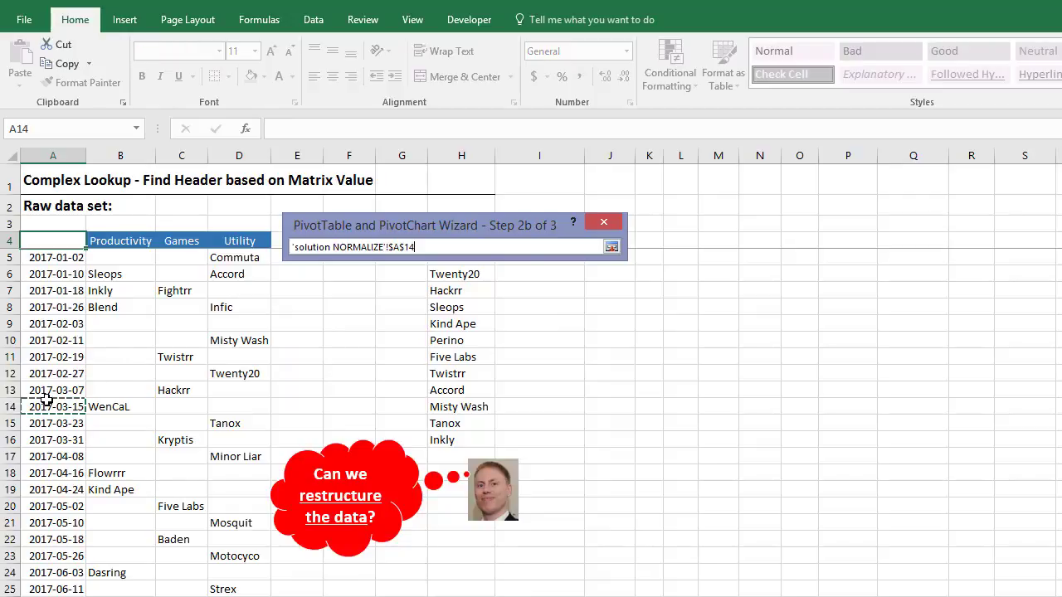
scroll(46, 401, down, 9)
drag(251, 467, 57, 240)
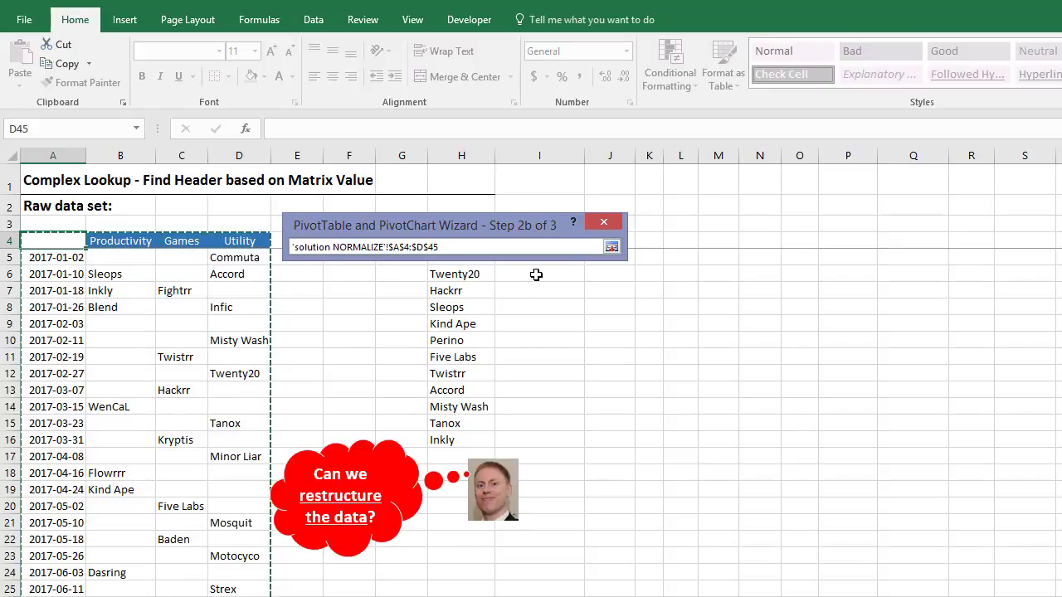
click(611, 247)
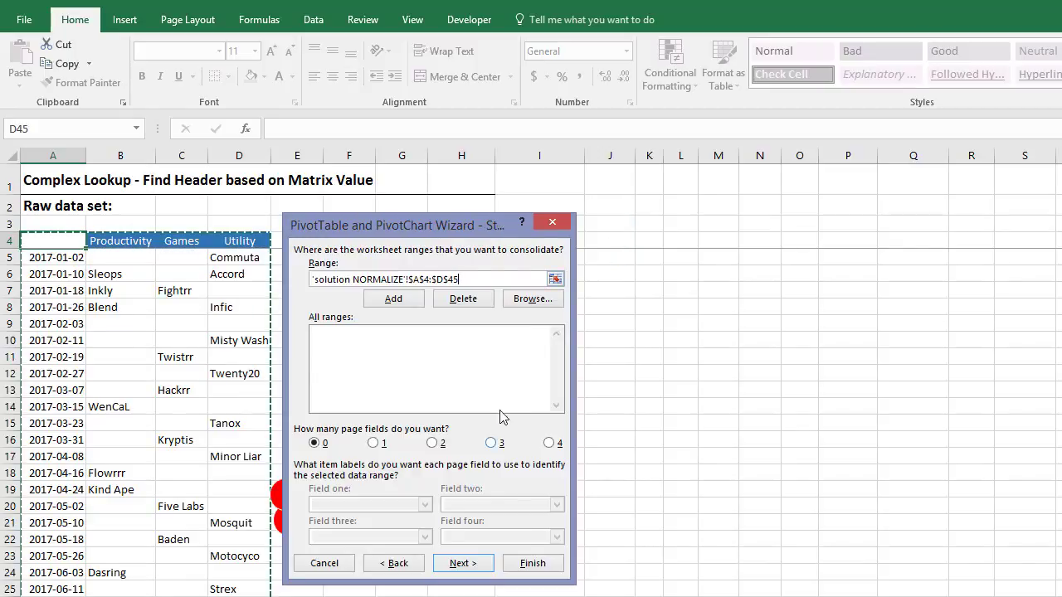
click(479, 566)
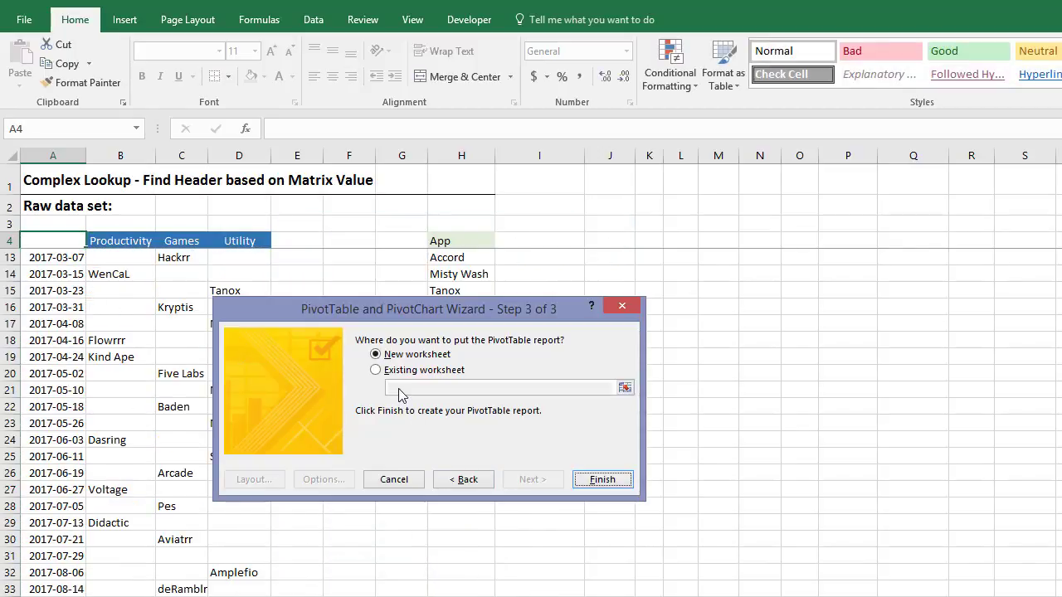
Place the PivotTable report on the existing worksheet at cell J4 and create it
click(376, 370)
click(620, 389)
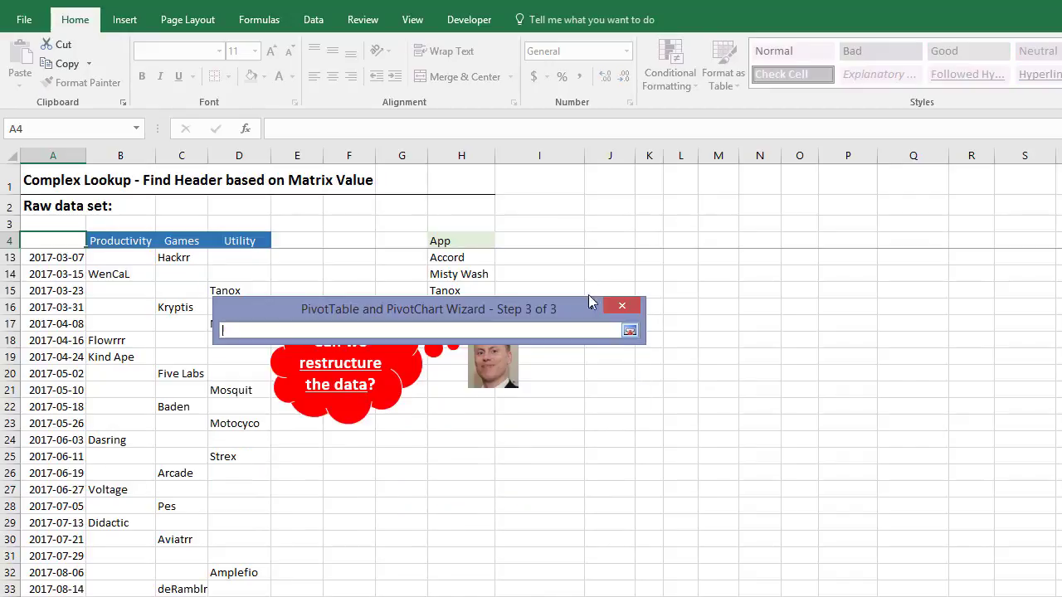
click(597, 238)
click(630, 332)
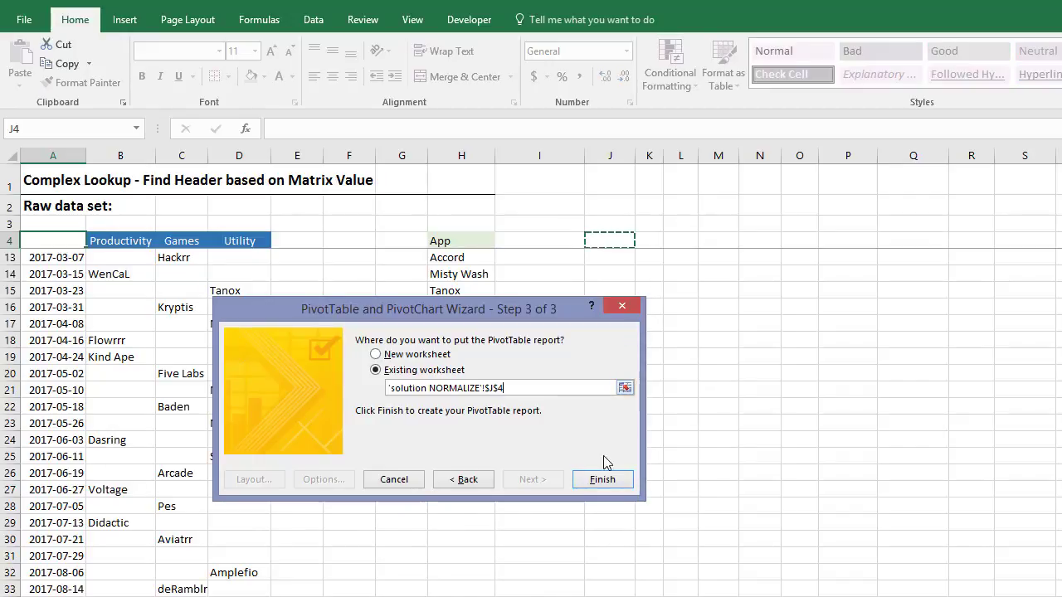
click(597, 479)
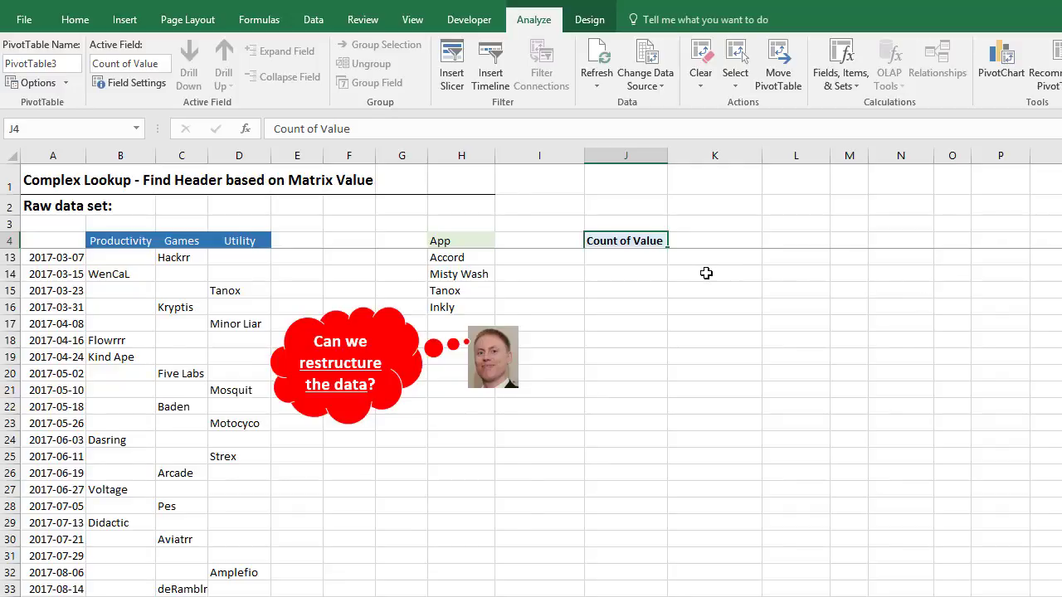
Drill down into the Count of Value total in J5 to extract its records, and widen column A of the resulting table
key(Down)
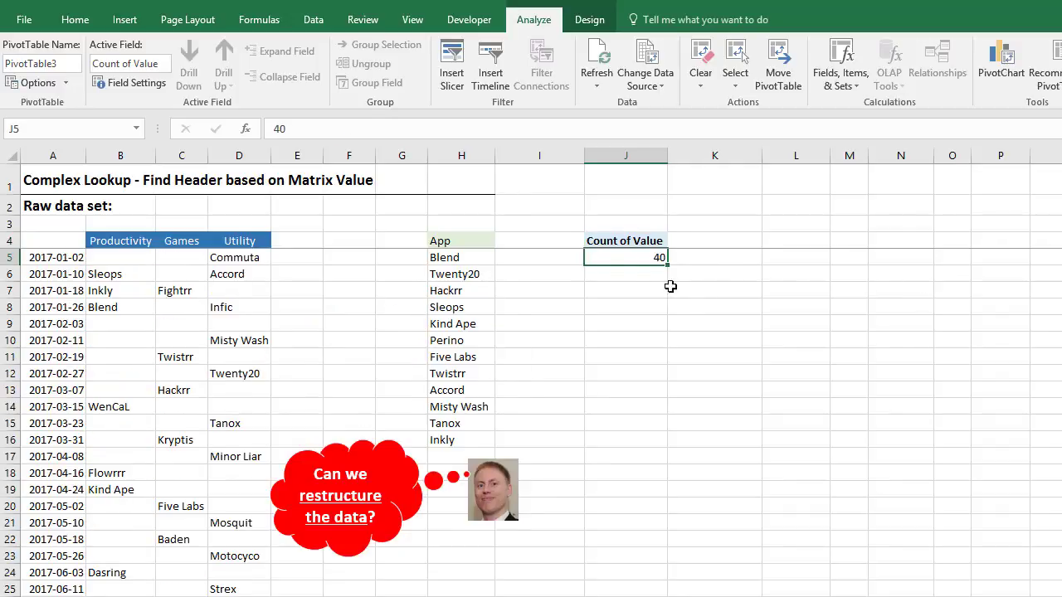
double_click(633, 259)
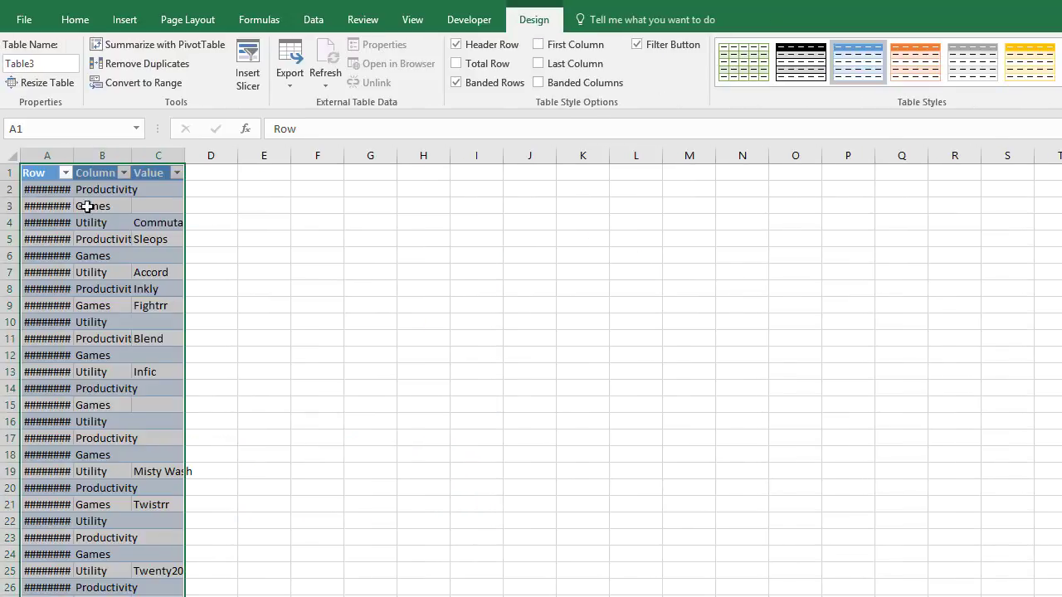
drag(73, 156, 114, 156)
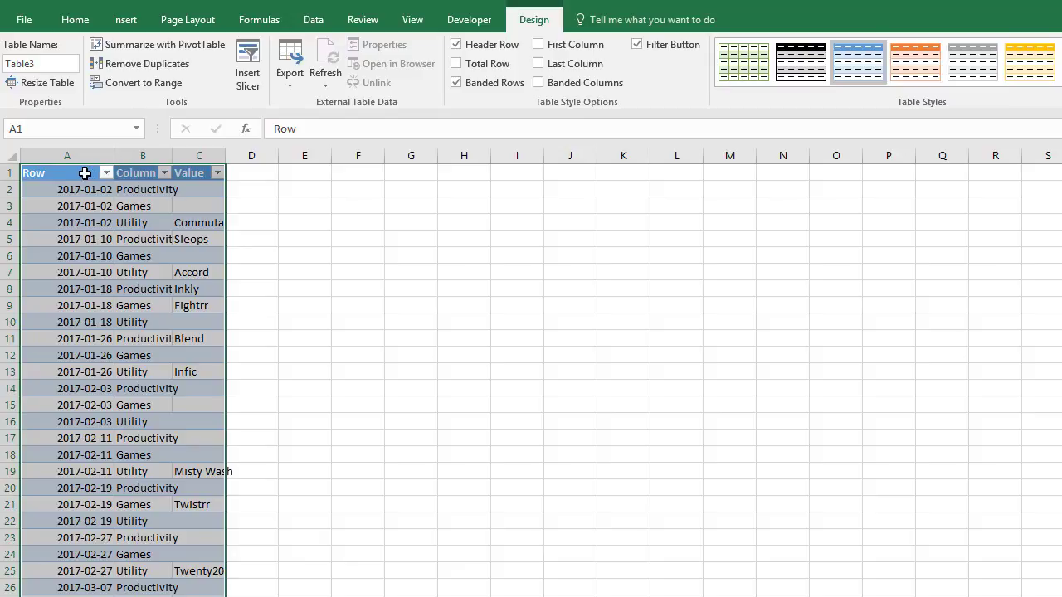
Rename the extracted table's three headers to Date, Division and App
click(84, 172)
text(Date)
key(Tab)
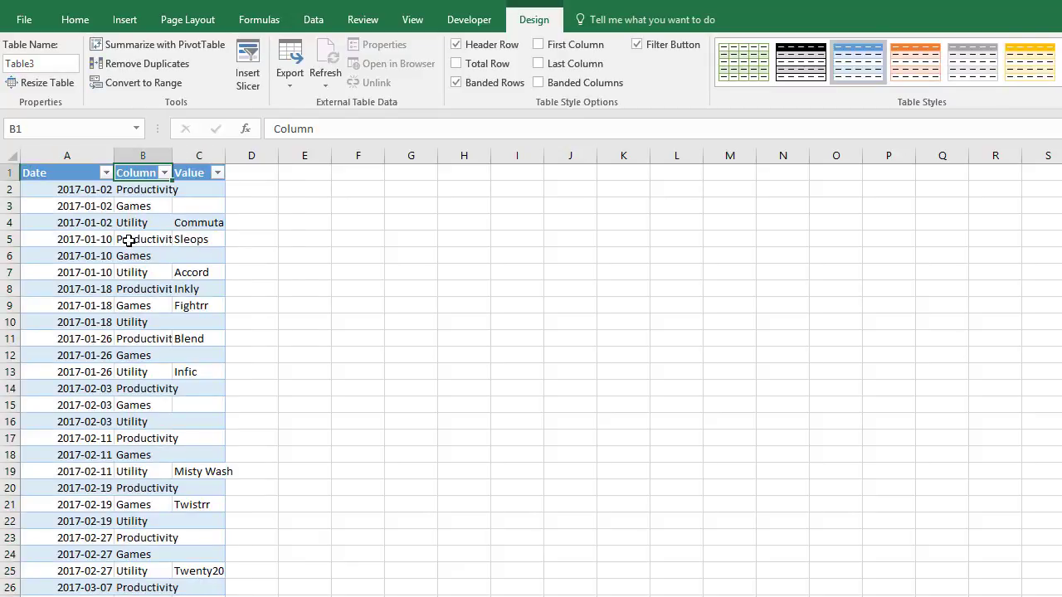
text(Division)
key(Tab)
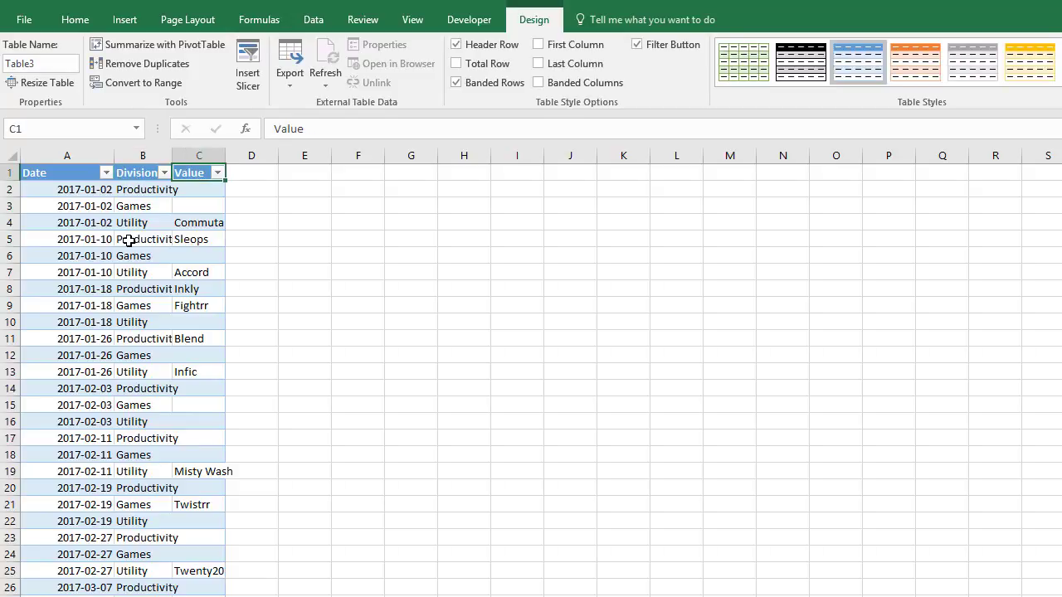
text(App)
key(Return)
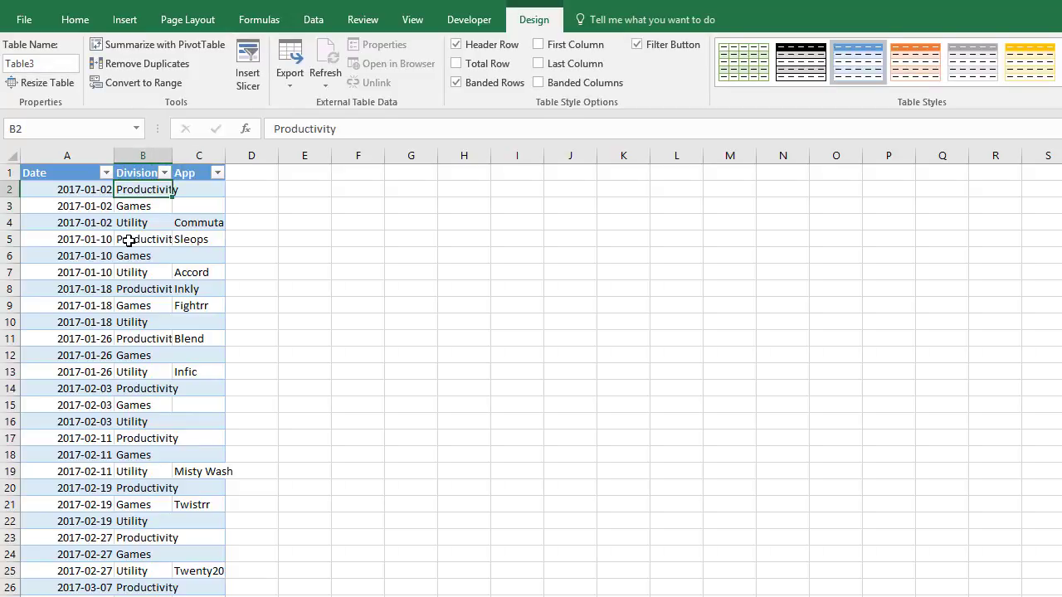
Copy the whole Date, Division and App table and paste it at K4 on the solution NORMALIZE sheet
key(ctrl+Home)
key(shift+Right)
key(shift+Right)
key(ctrl+shift+Down)
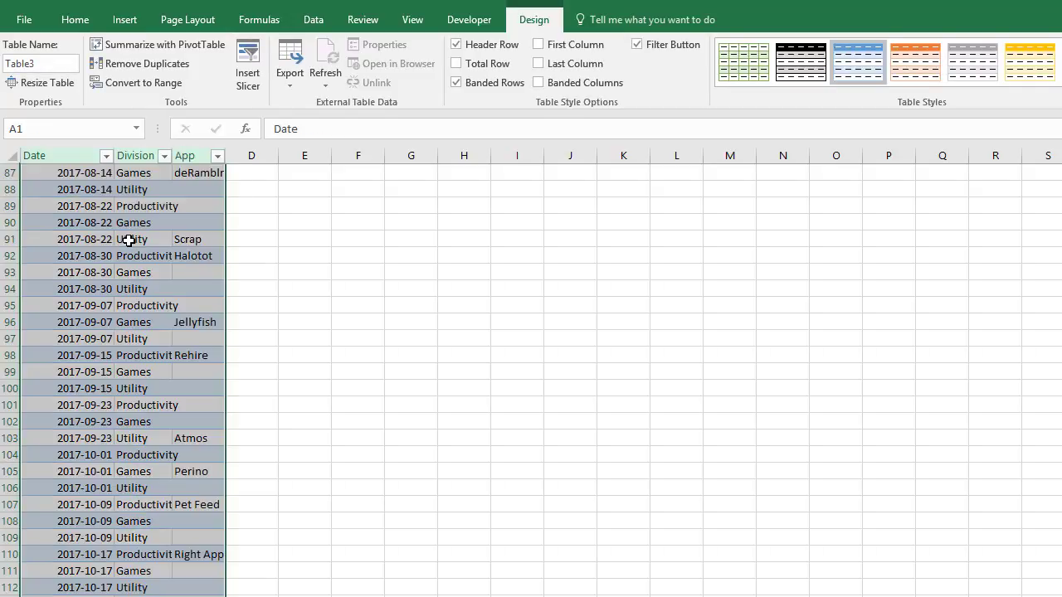
key(ctrl+c)
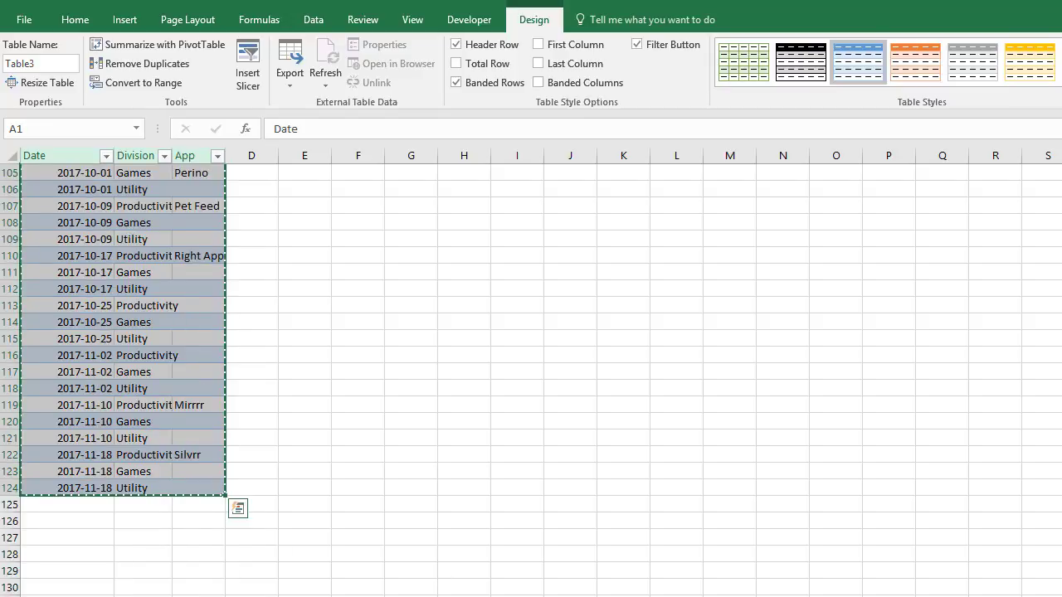
key(ctrl+Page_Up)
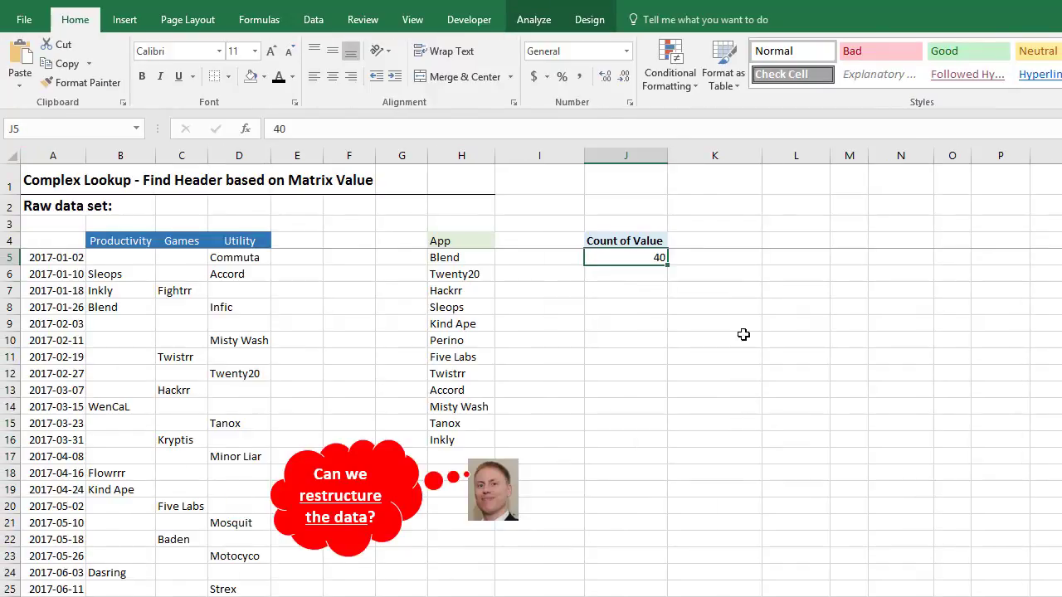
click(736, 242)
key(ctrl+v)
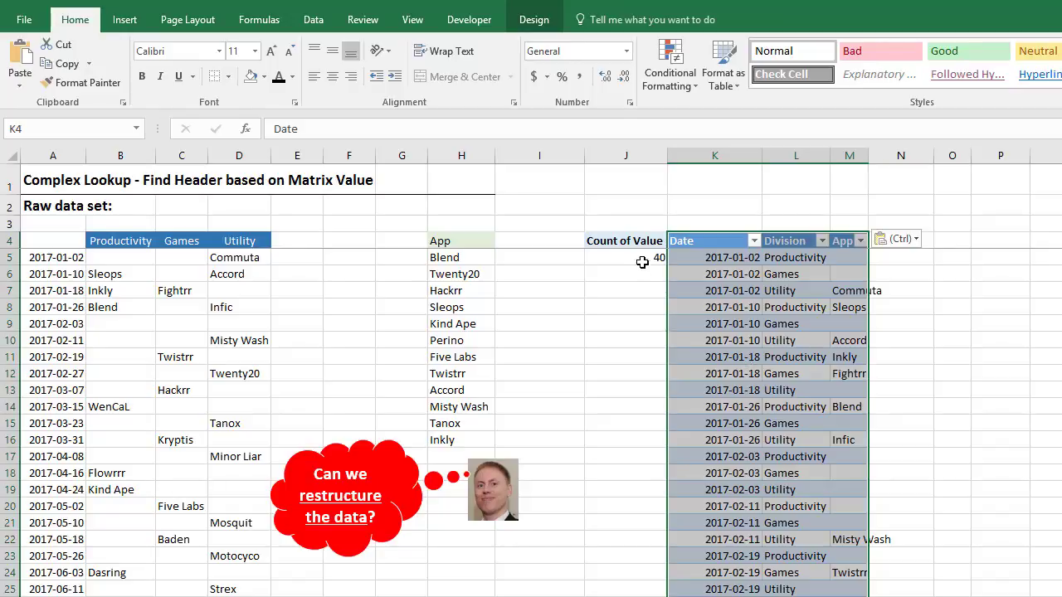
key(Escape)
click(655, 209)
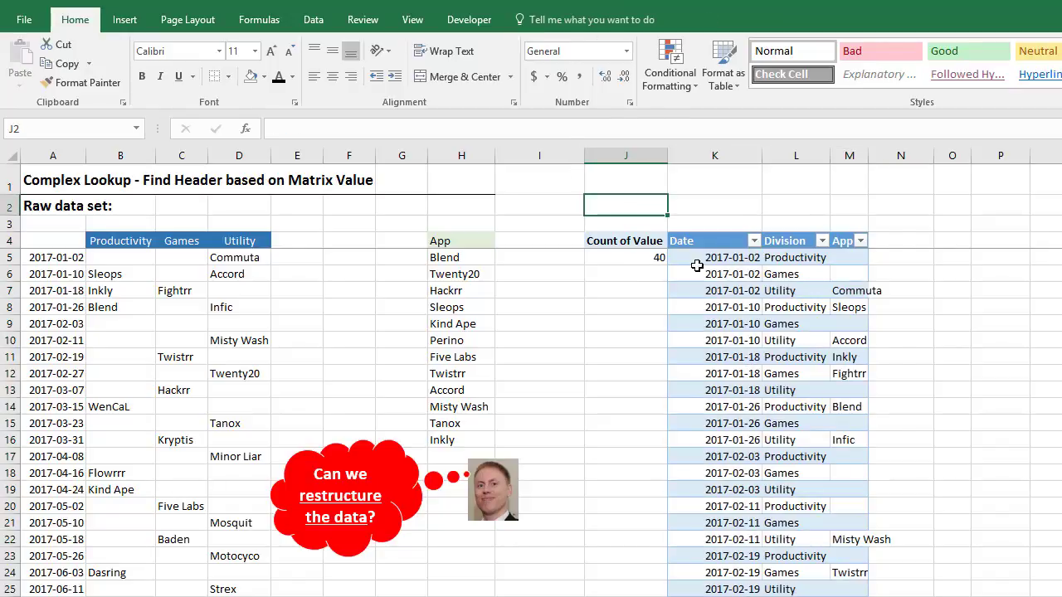
Check the pasted table in columns K to M down to its last row and return to its top
click(715, 306)
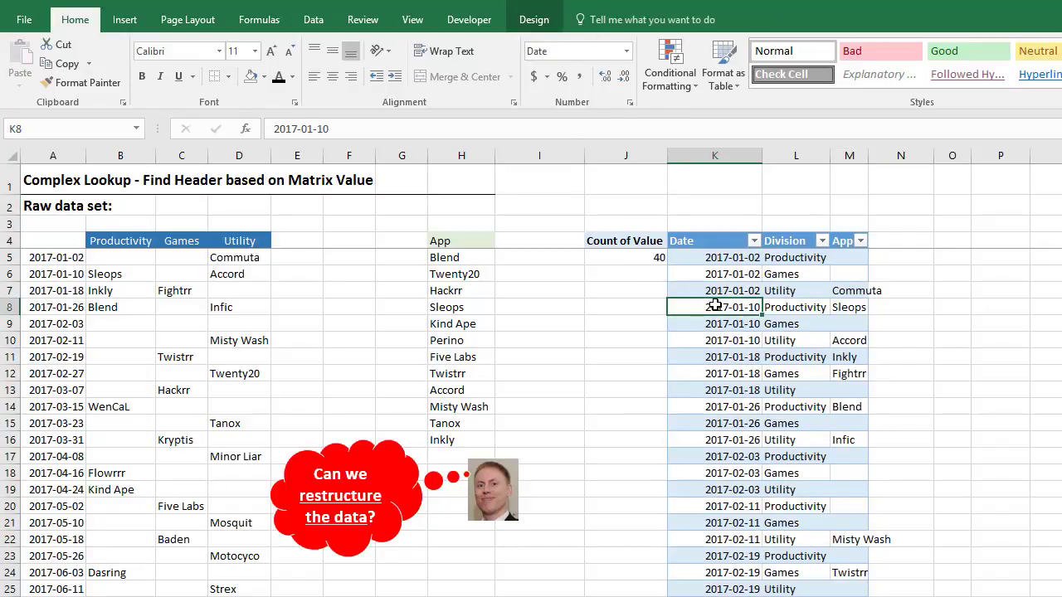
key(ctrl+Down)
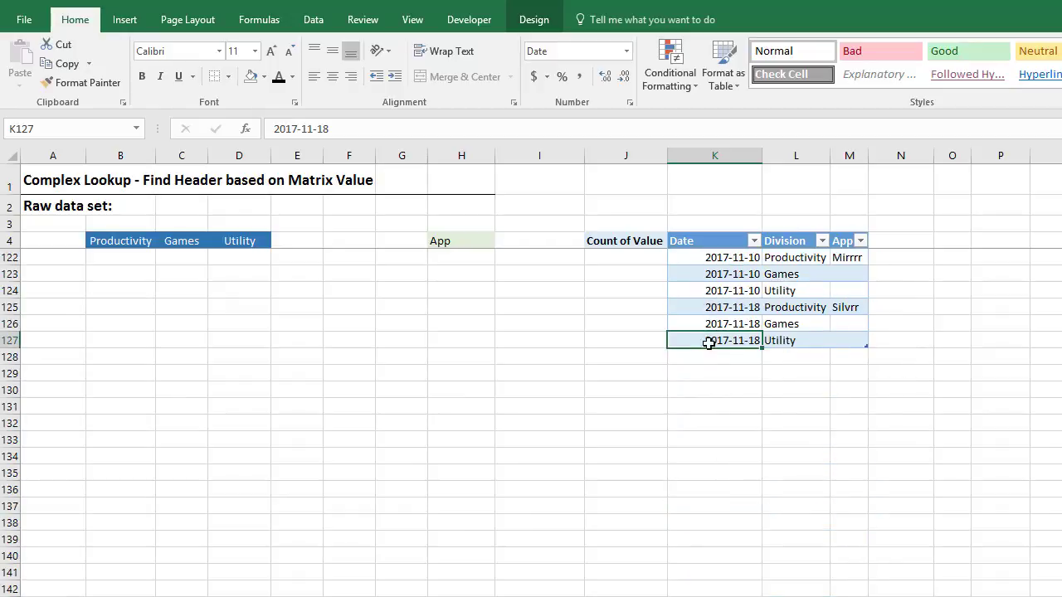
click(704, 358)
click(801, 355)
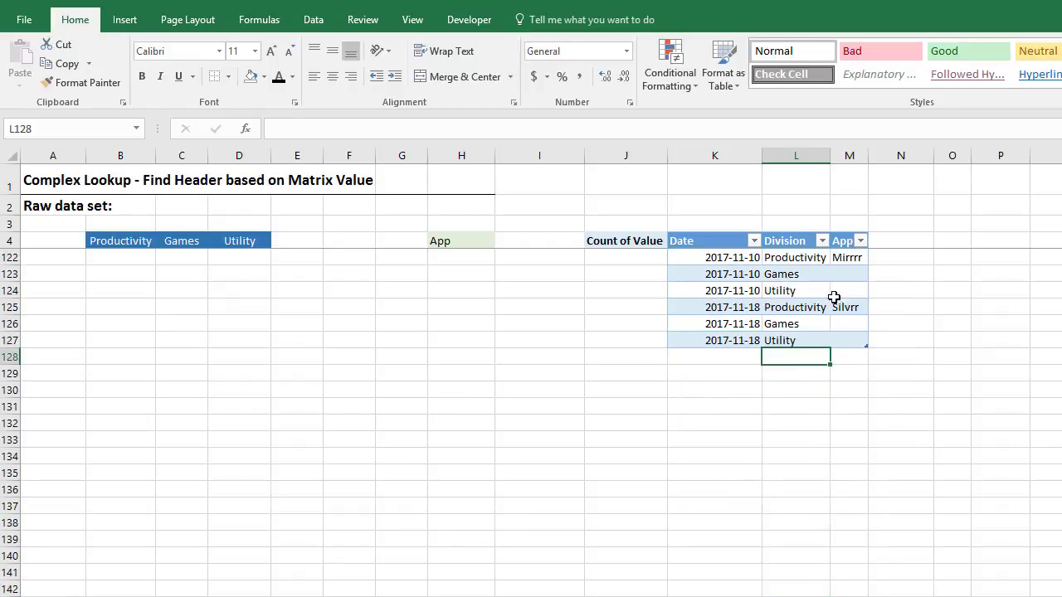
click(725, 239)
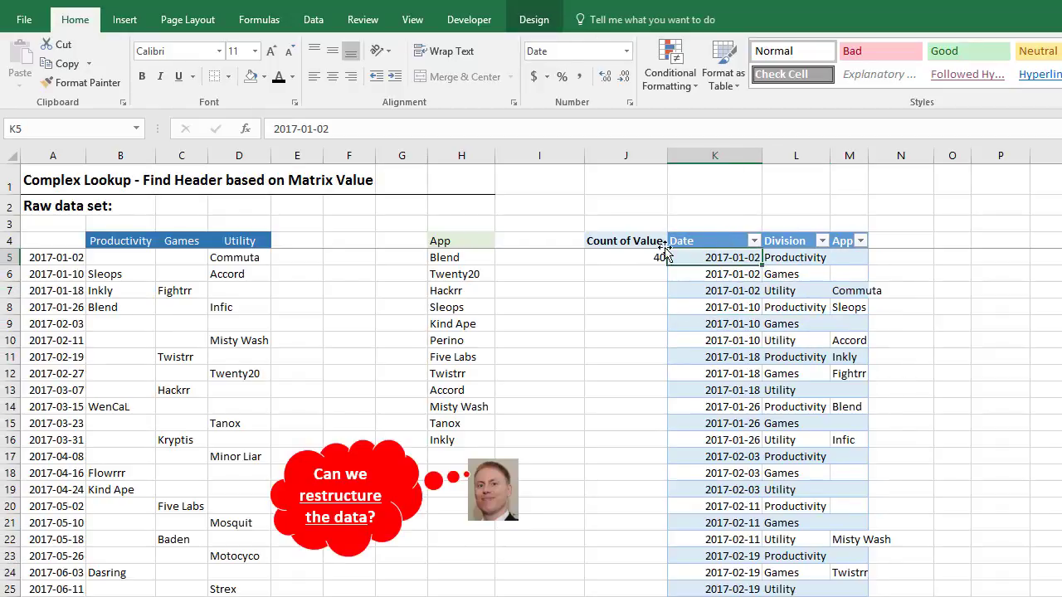
Enter =MATCH(H5,Table35[App],0) in I5 to find the first app's position in the normalized table's App column
click(541, 258)
text(=match()
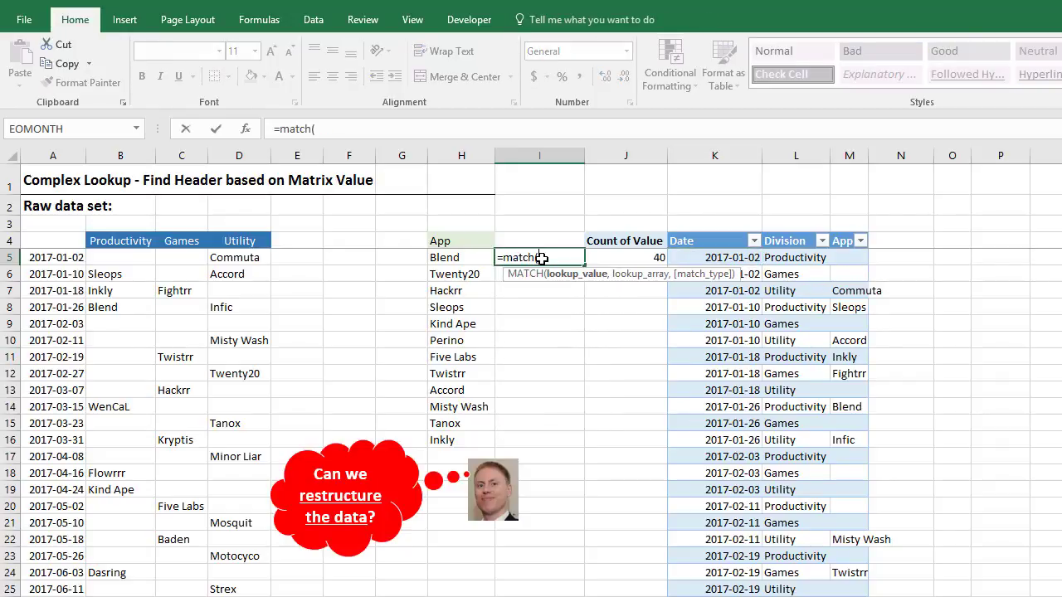
key(Left)
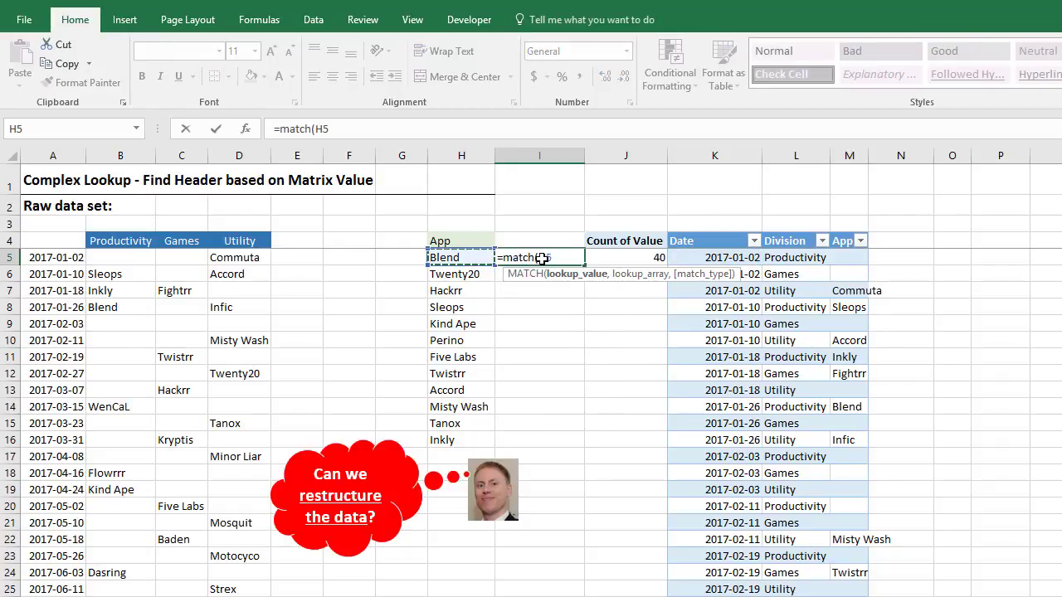
text(,)
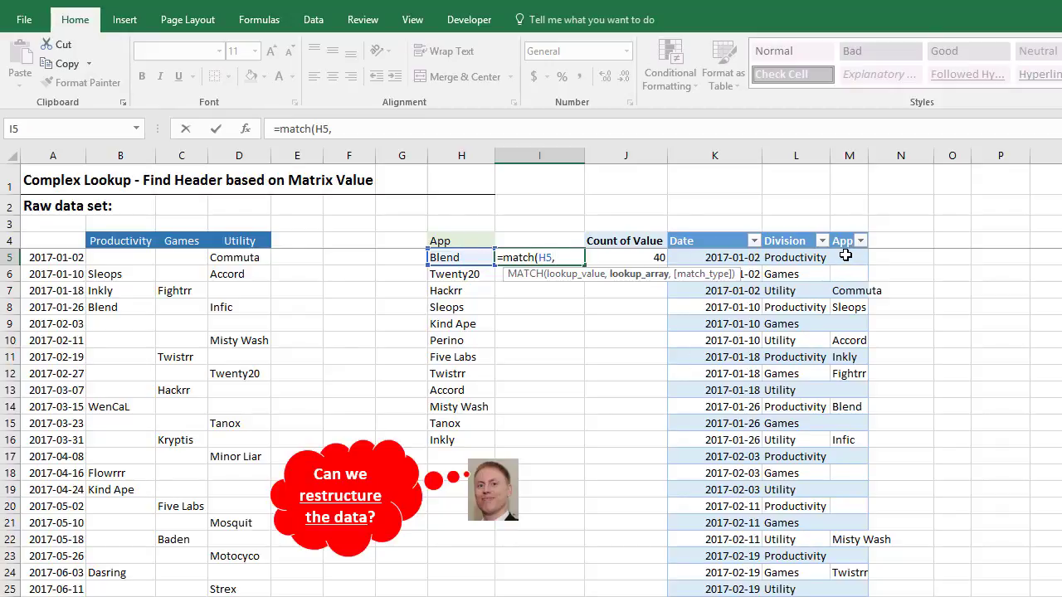
drag(845, 256, 847, 596)
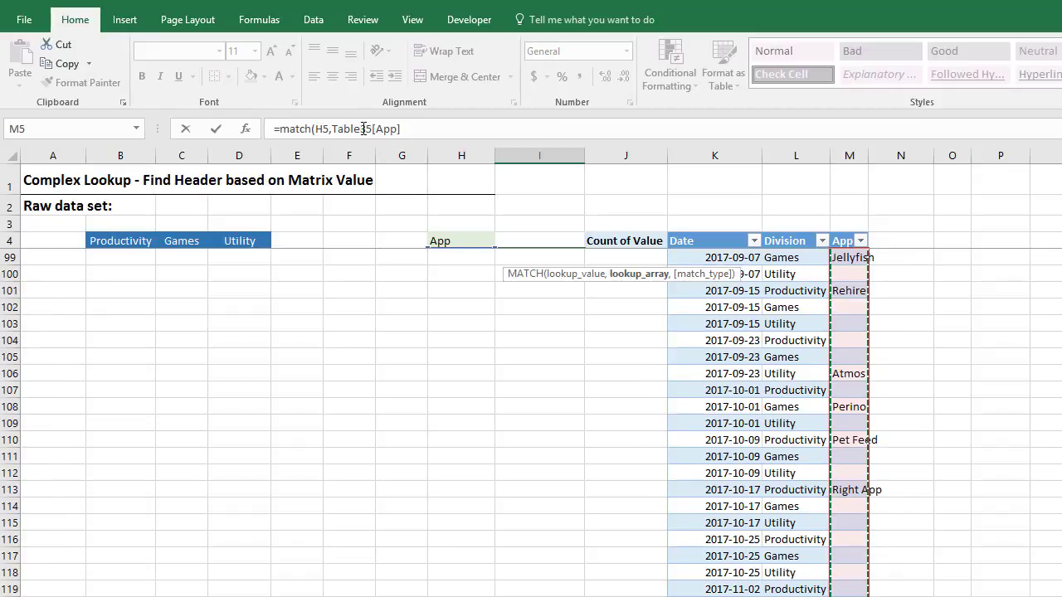
click(547, 128)
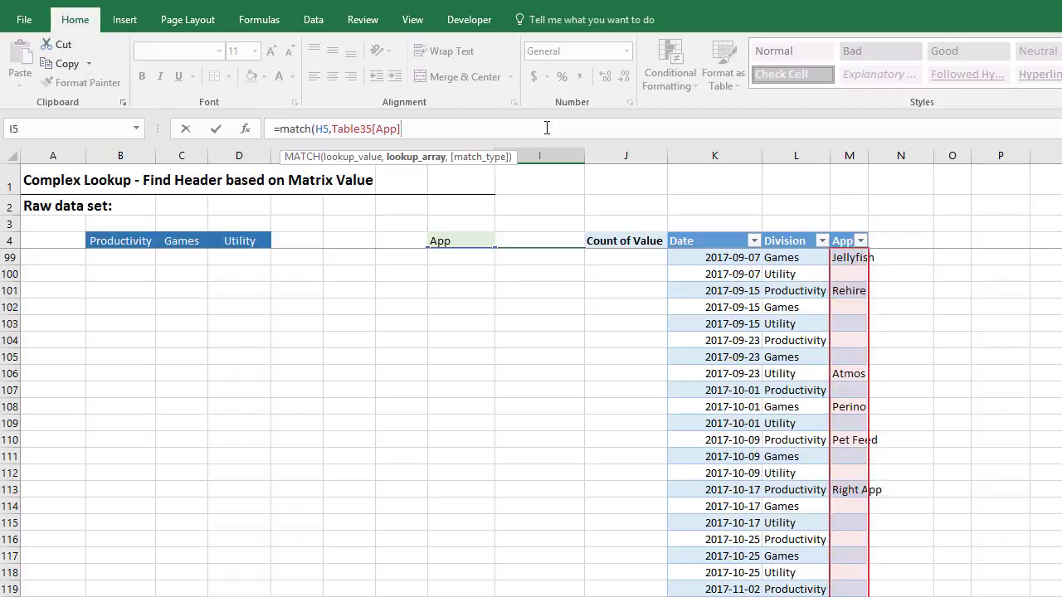
text(,0)
key(Return)
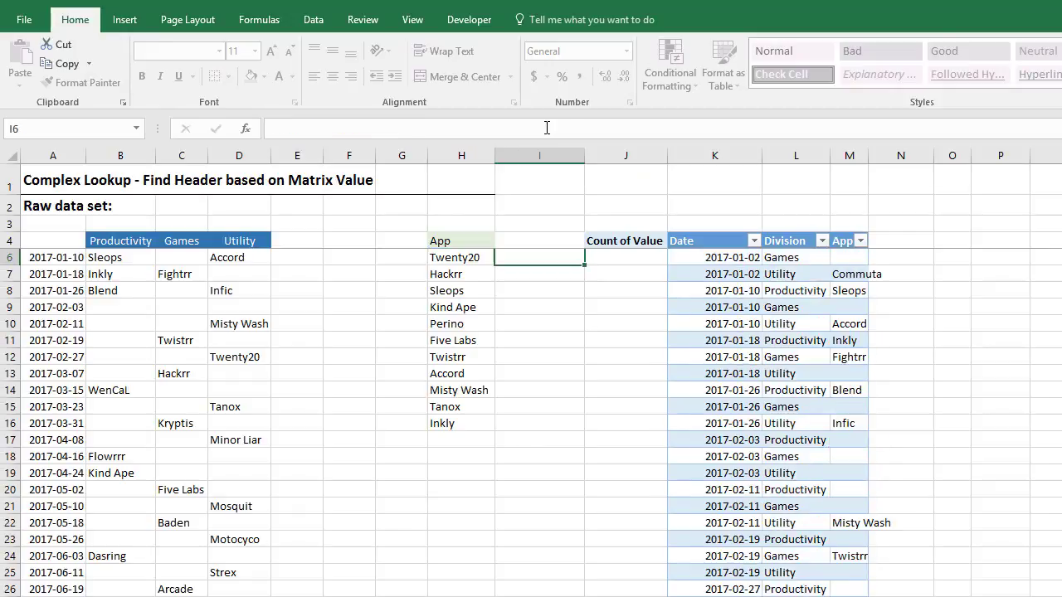
Fill the MATCH formula from I5 down to I16 and compare the positions with the App column
key(Up)
key(Up)
key(Down)
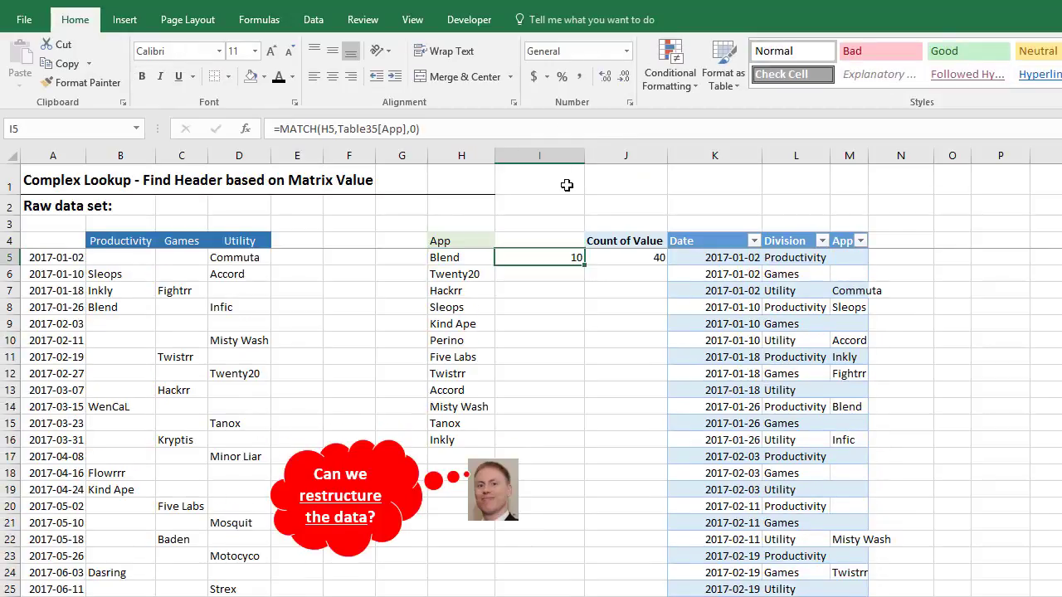
drag(585, 266, 571, 447)
click(545, 260)
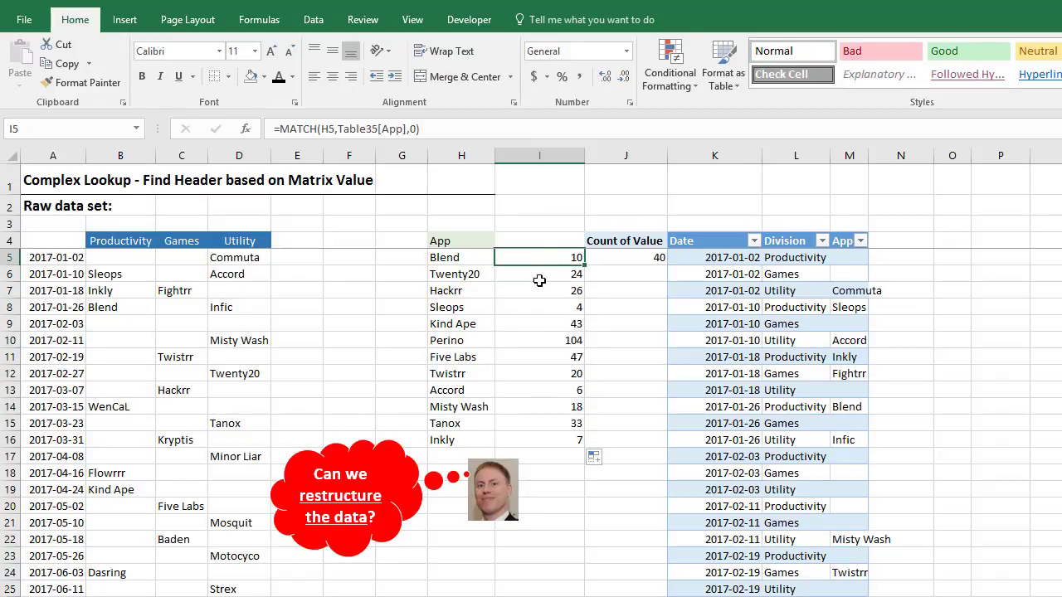
click(476, 307)
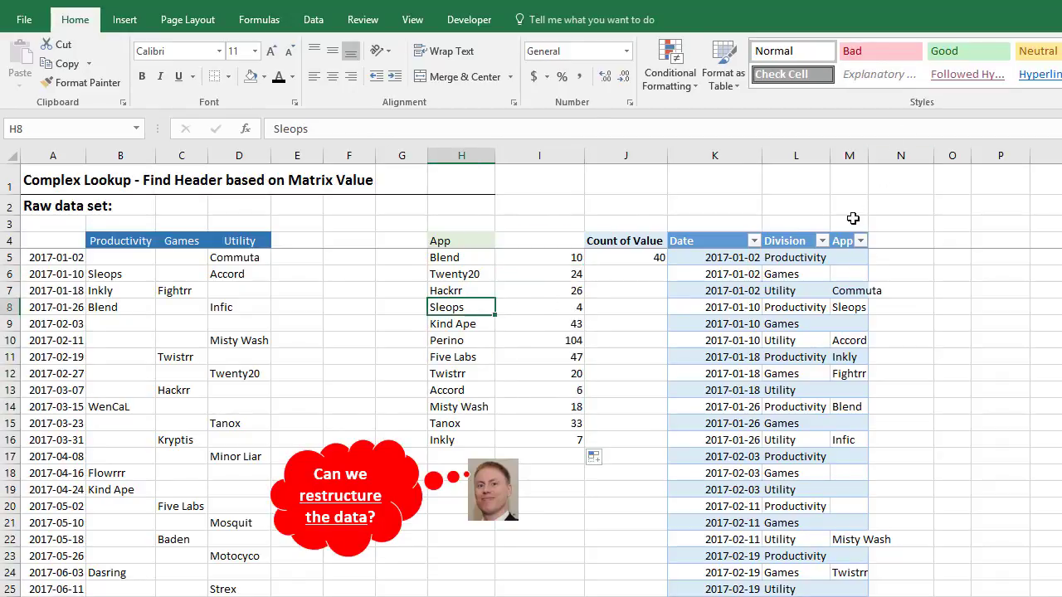
Wrap the MATCH in I5 as =INDEX(Table35[Division],MATCH(H5,Table35[App],0)) and fill it down to I16
click(573, 261)
key(F2)
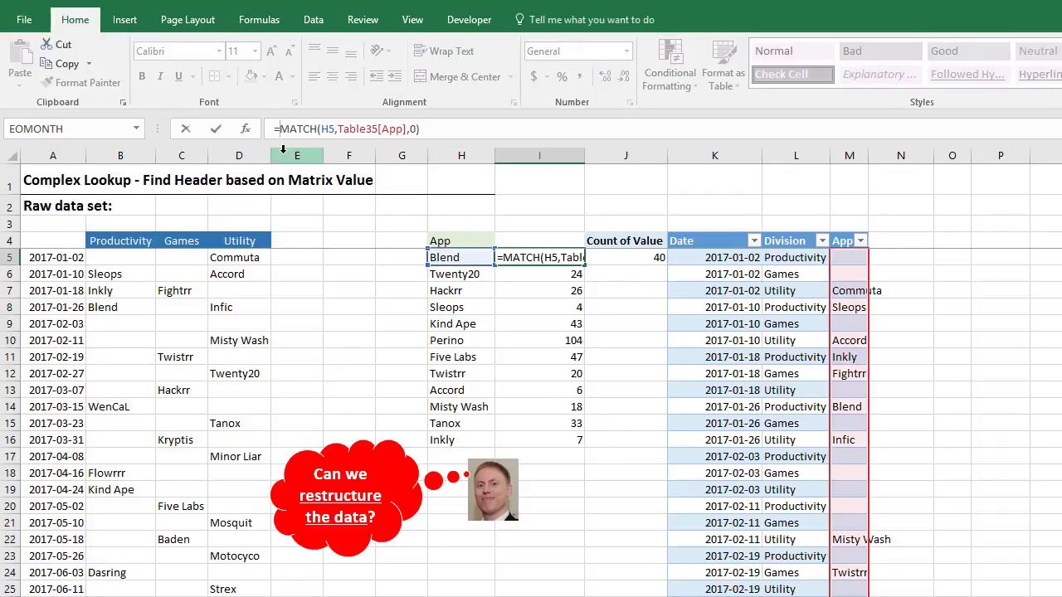
text(index()
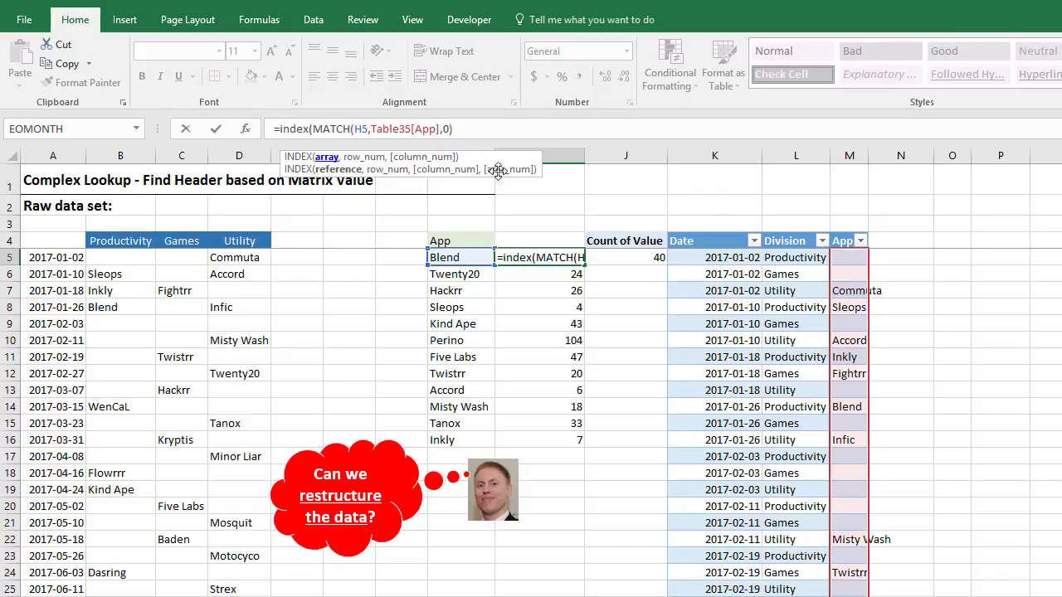
click(780, 259)
key(ctrl+shift+Down)
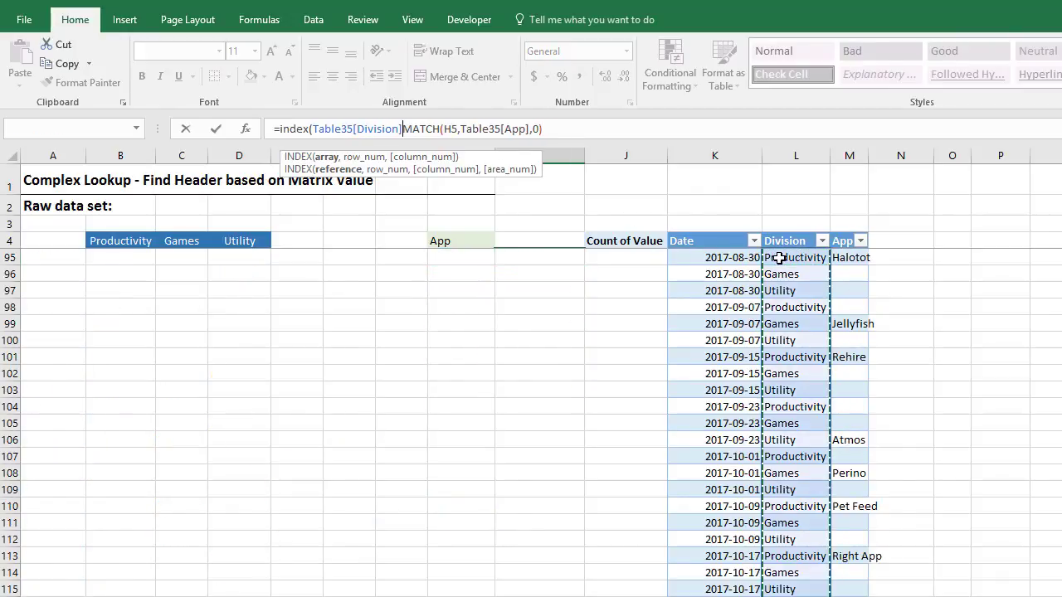
text(,)
key(Return)
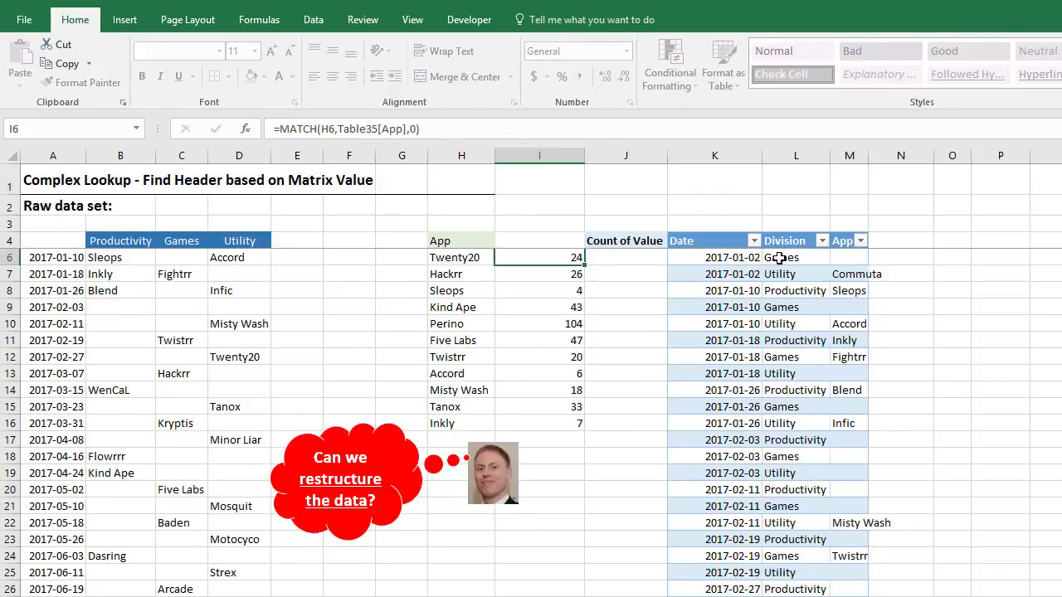
key(Up)
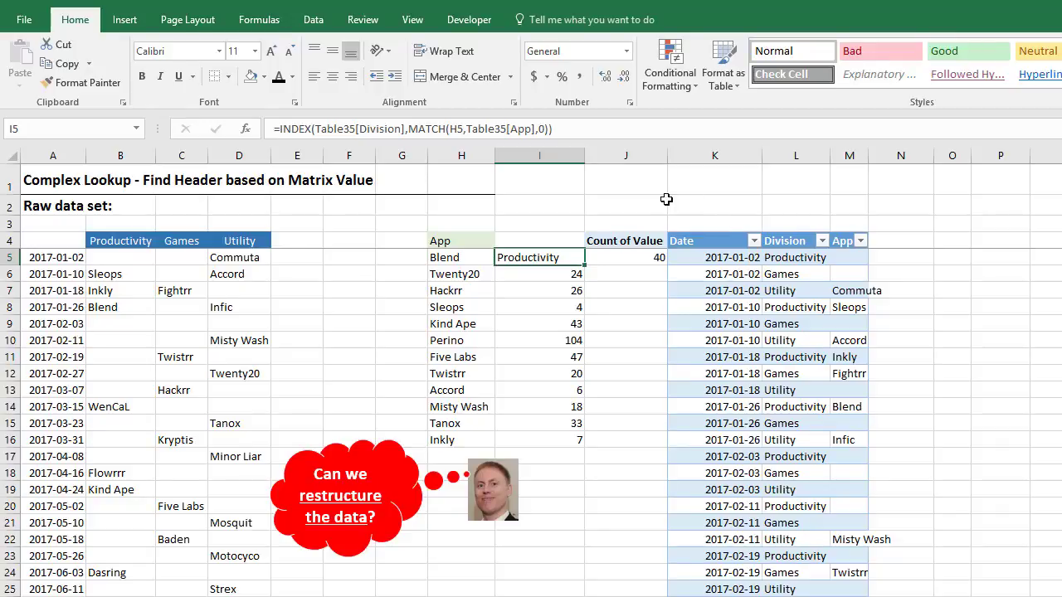
double_click(585, 265)
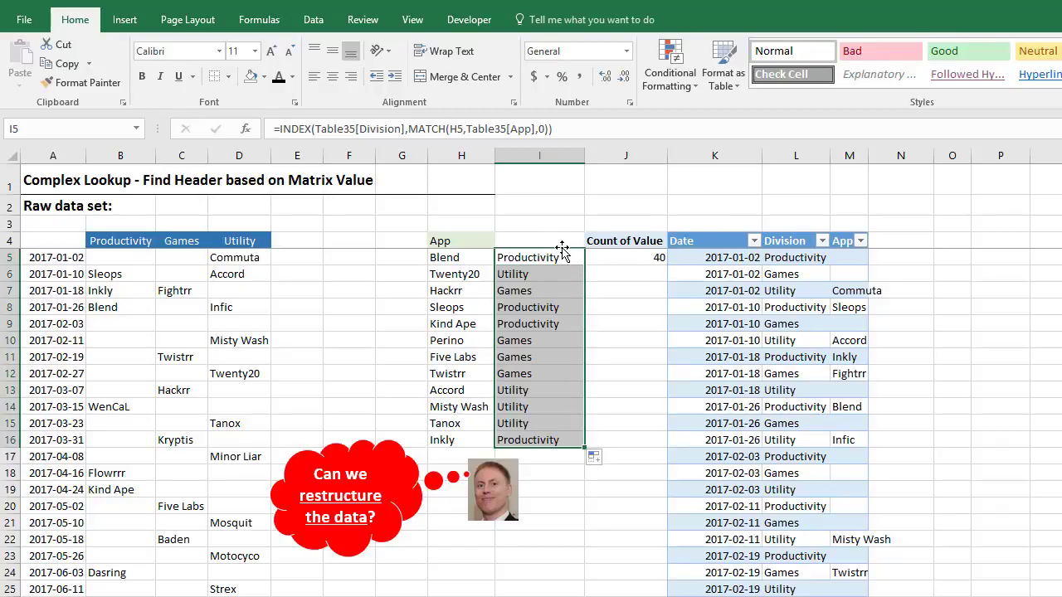
click(558, 242)
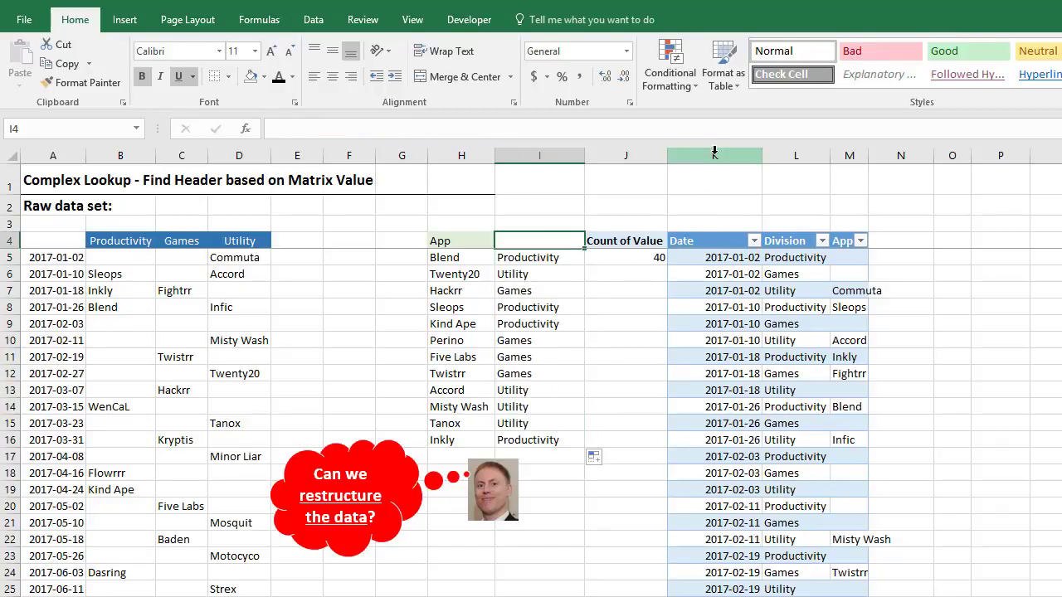
drag(715, 154, 843, 153)
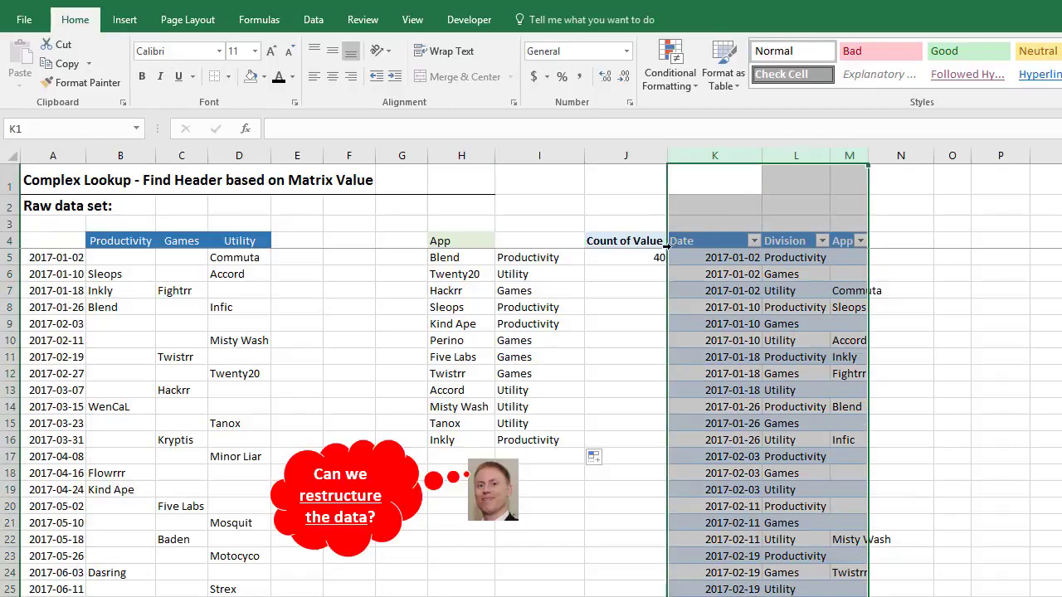
click(636, 254)
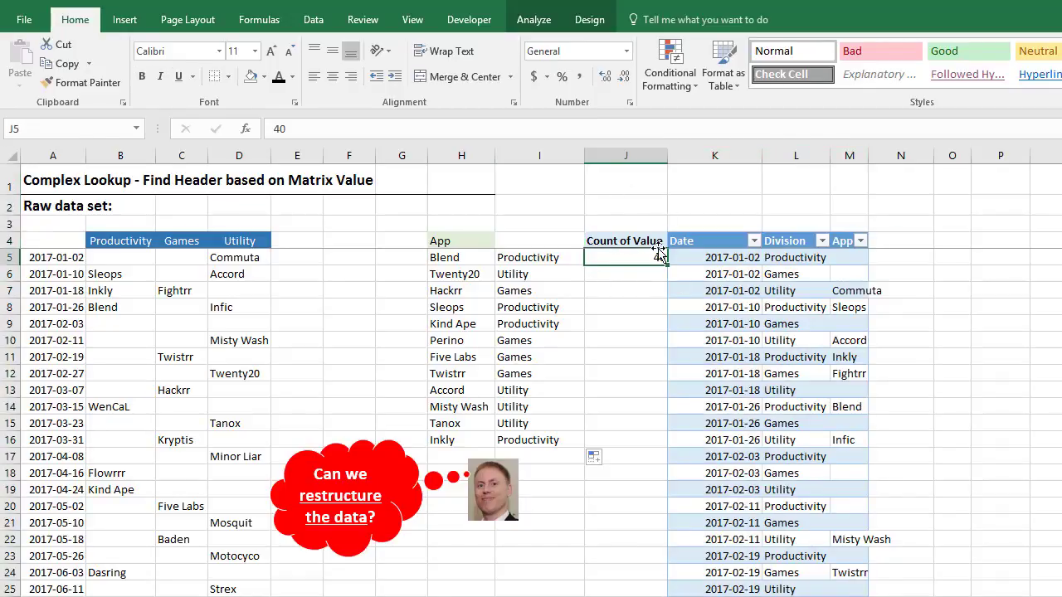
click(740, 290)
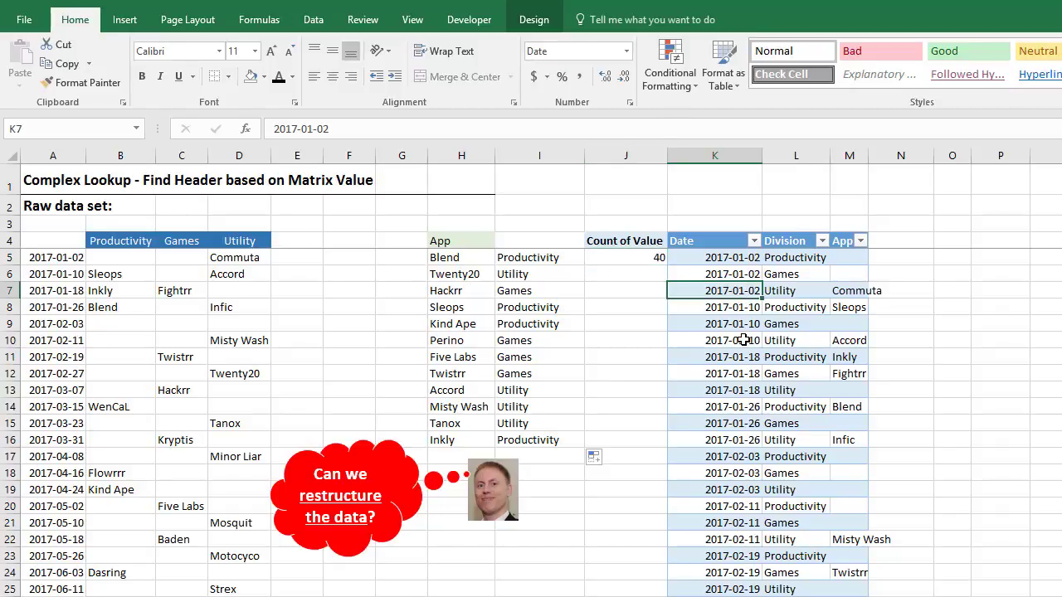
click(539, 253)
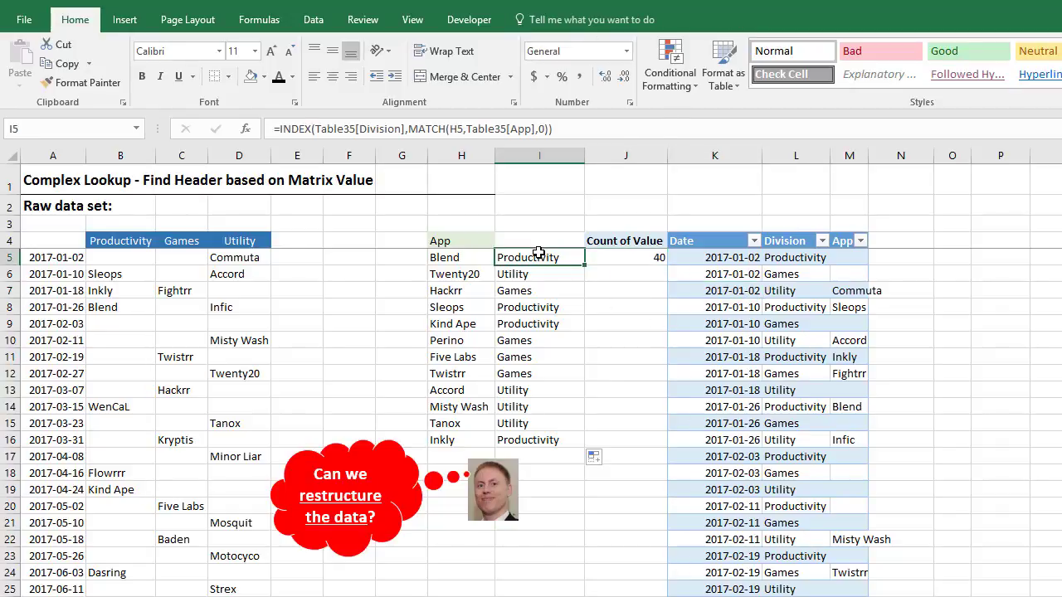